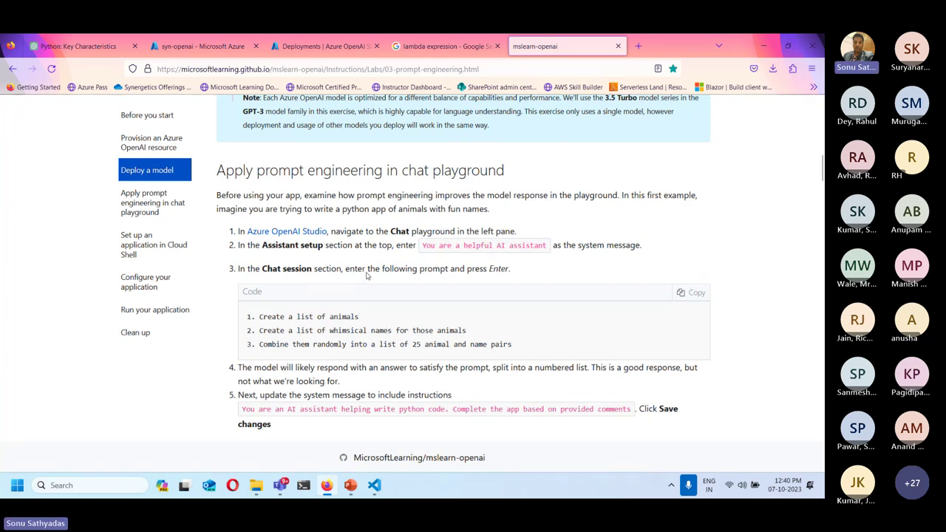
- Open the Chat playground in Azure OpenAI Studio and dismiss the assistant configuration introduction
click(203, 45)
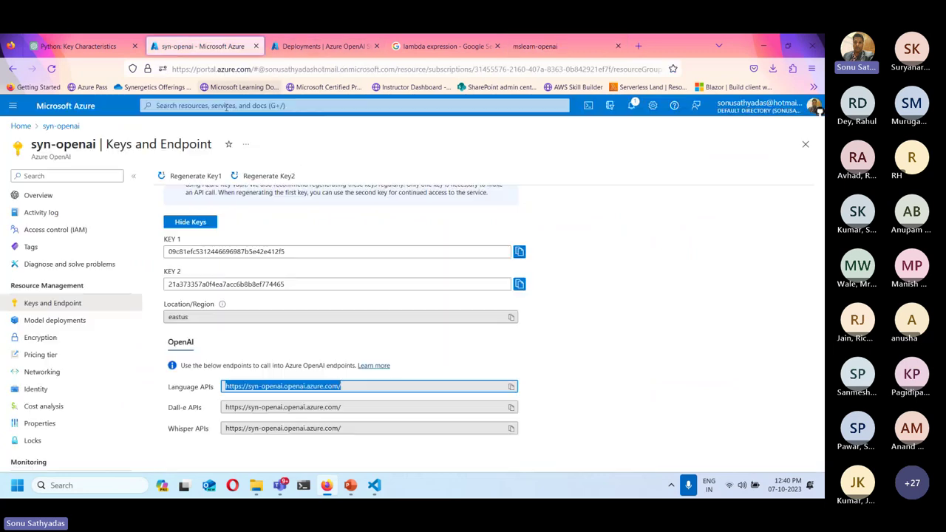
key(ctrl+Tab)
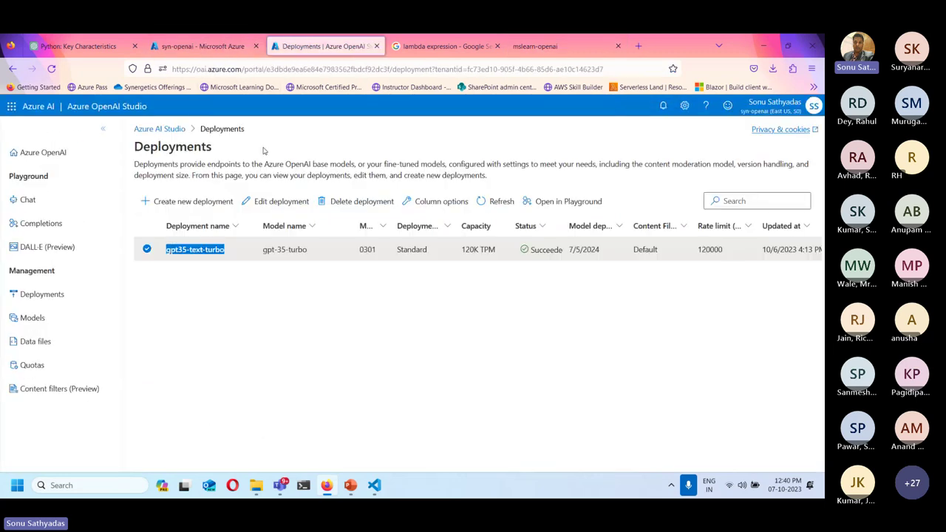
click(30, 200)
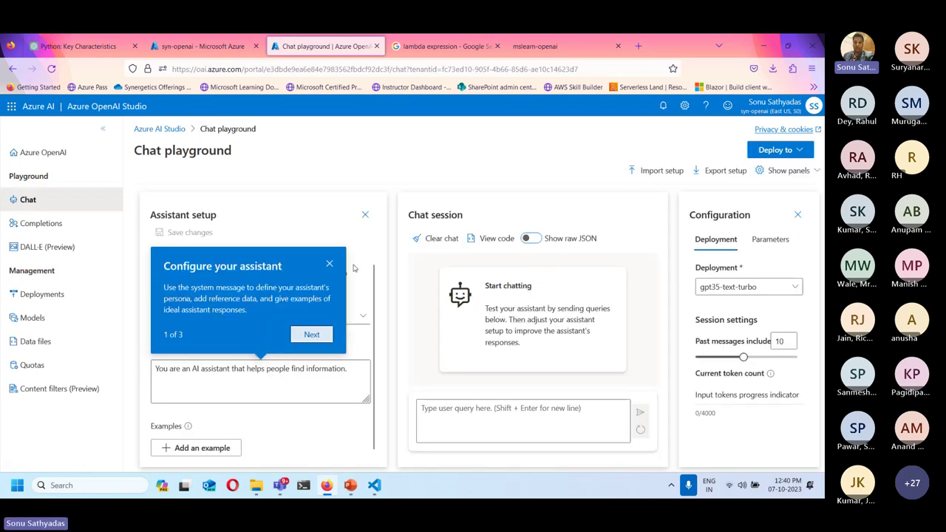
click(331, 263)
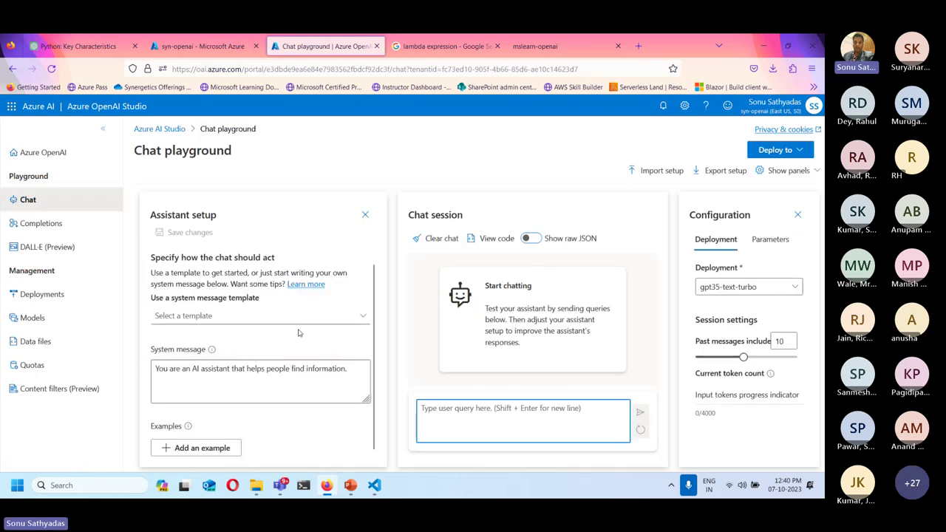
- Copy the system message "You are a helpful AI assistant" from step 2 of the lab instructions
click(552, 46)
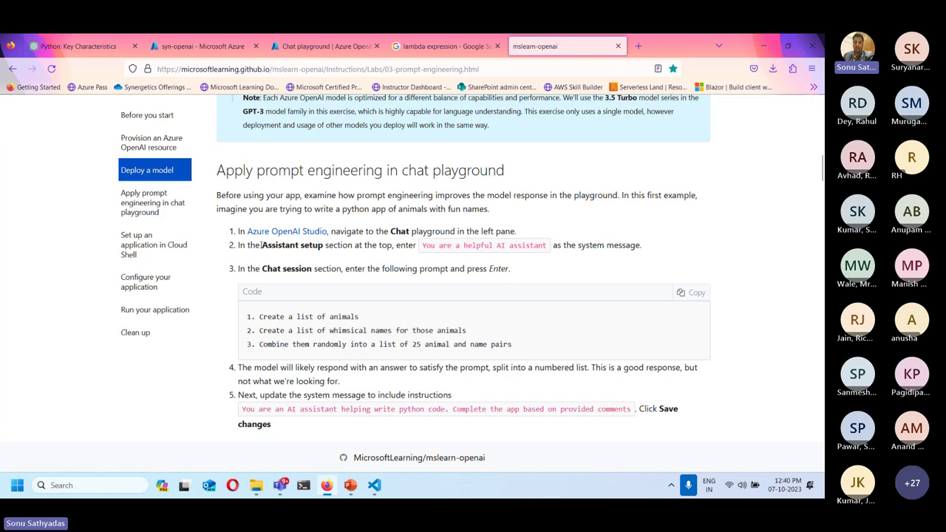
drag(260, 245, 324, 245)
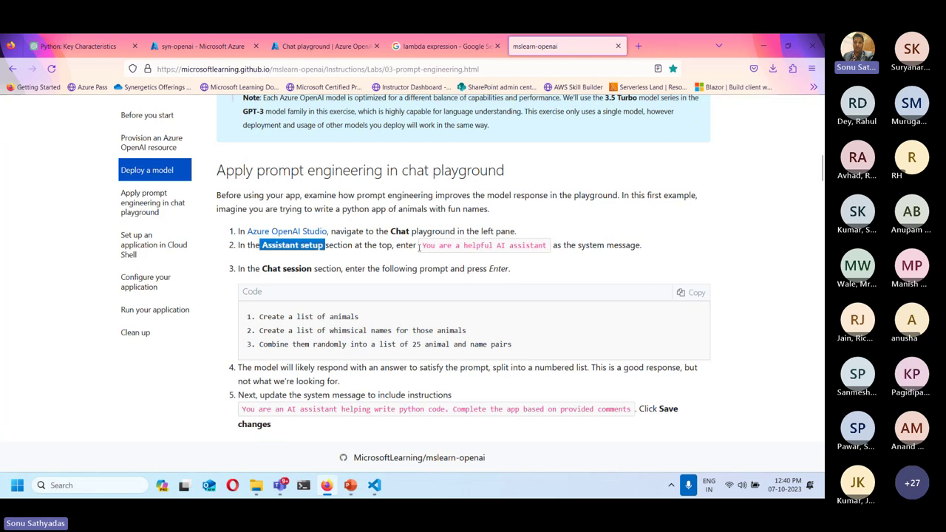
drag(424, 247, 547, 246)
key(ctrl+c)
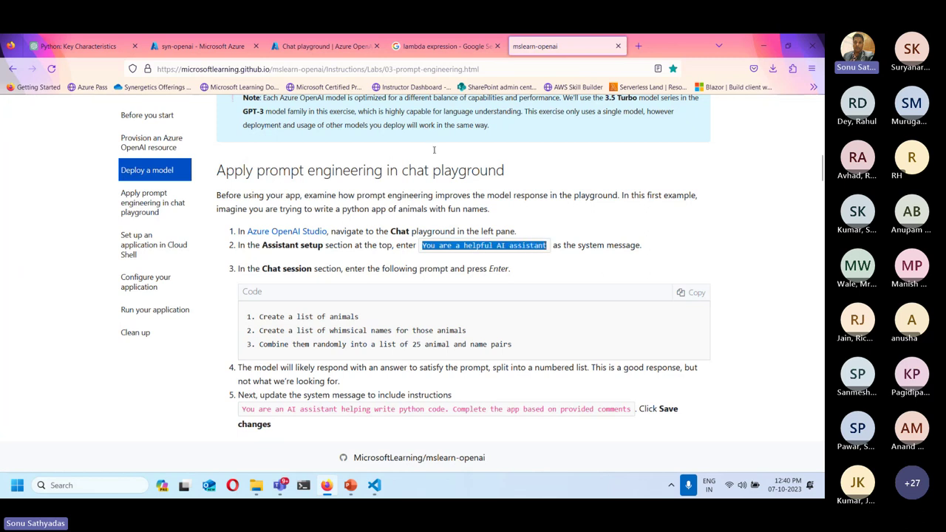
- Replace the Chat playground's system message with "You are a helpful AI assistant" and save the changes
click(326, 46)
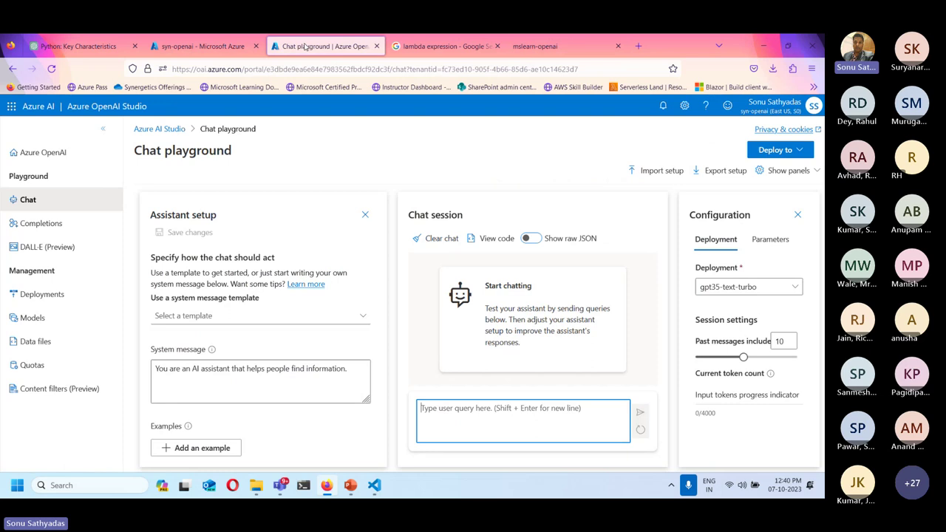
click(187, 374)
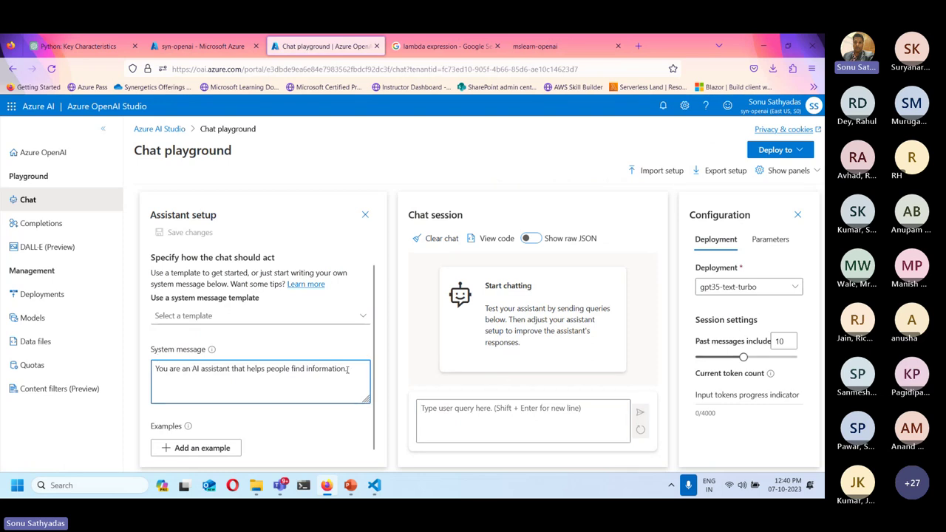
key(ctrl+v)
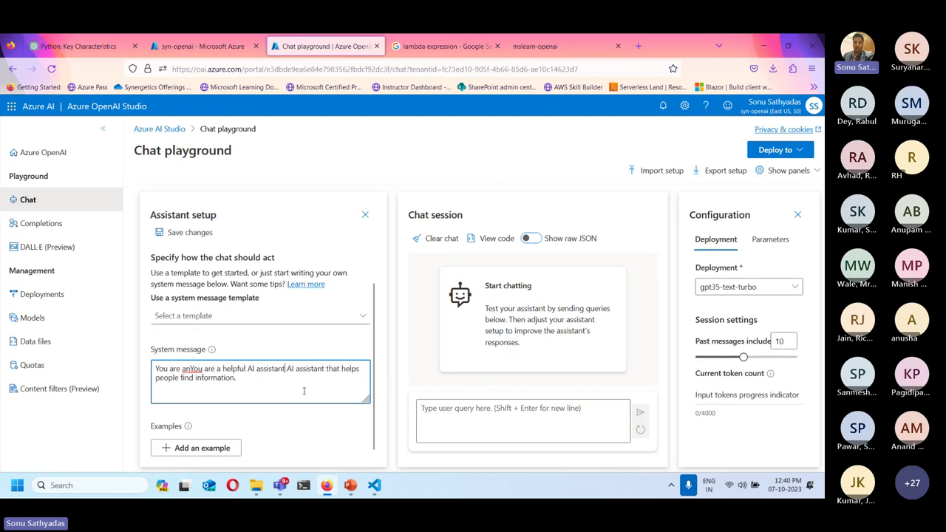
key(ctrl+a)
key(ctrl+v)
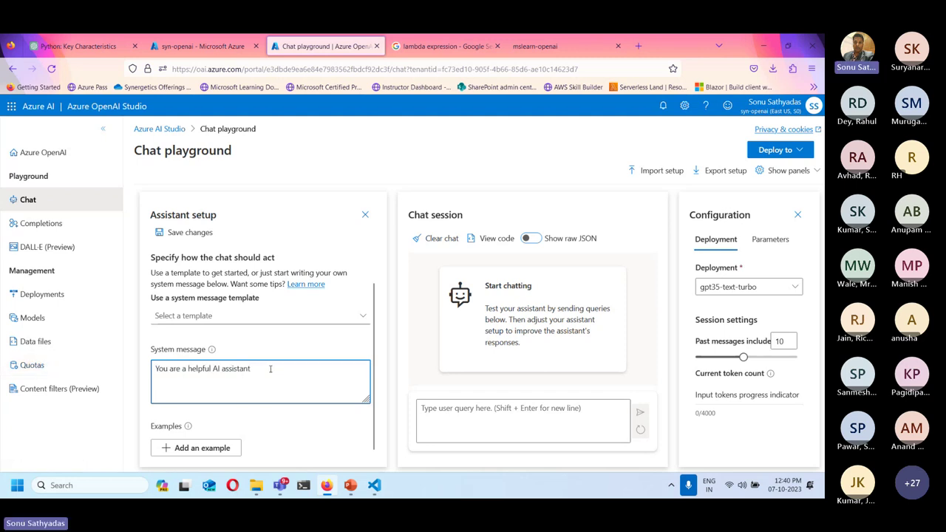
click(181, 233)
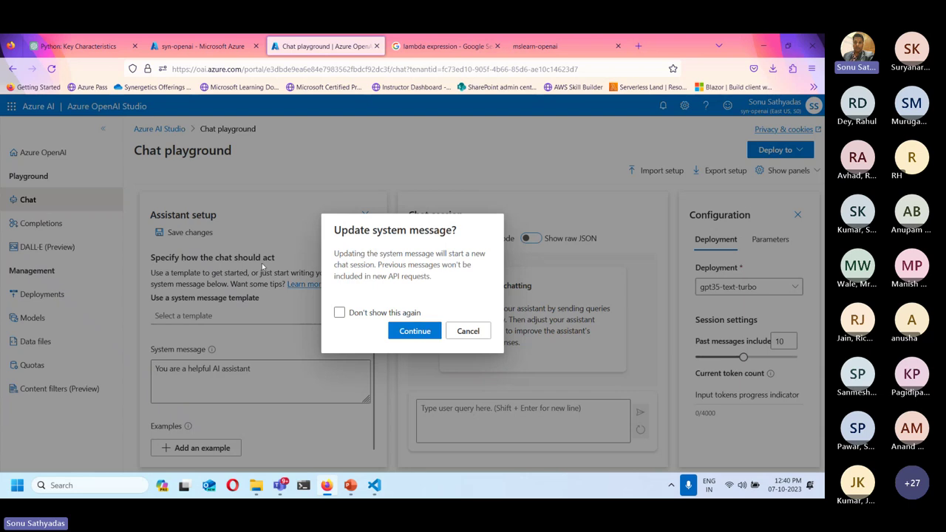
click(415, 331)
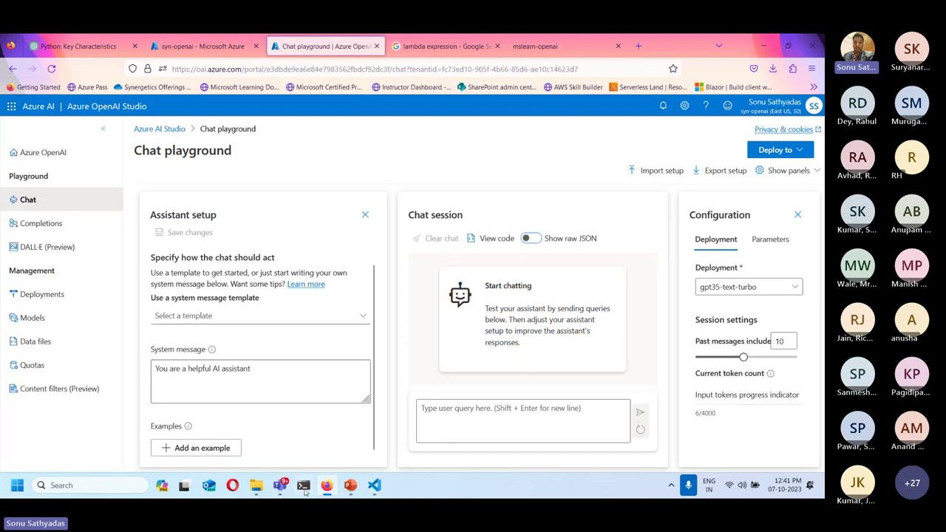
- Copy the three-line animal list prompt from step 3 of the lab instructions
click(561, 46)
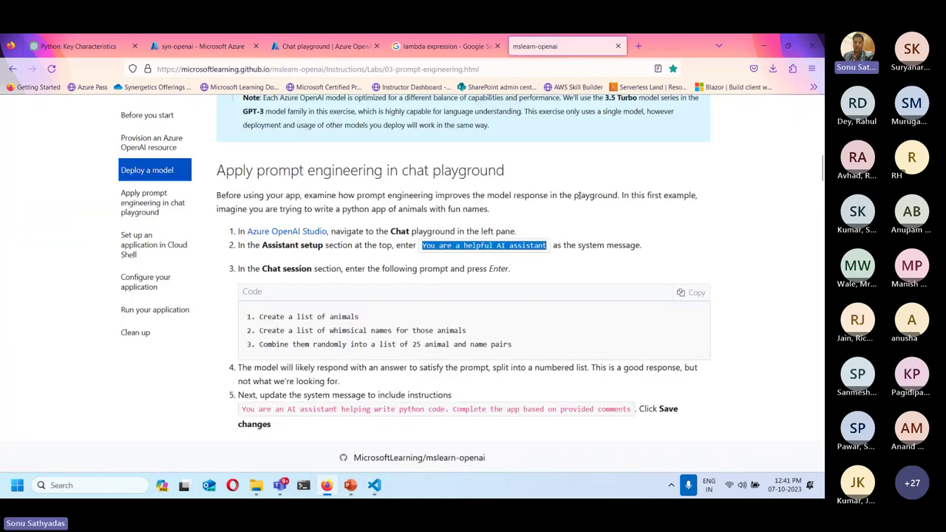
scroll(278, 194, down, 3)
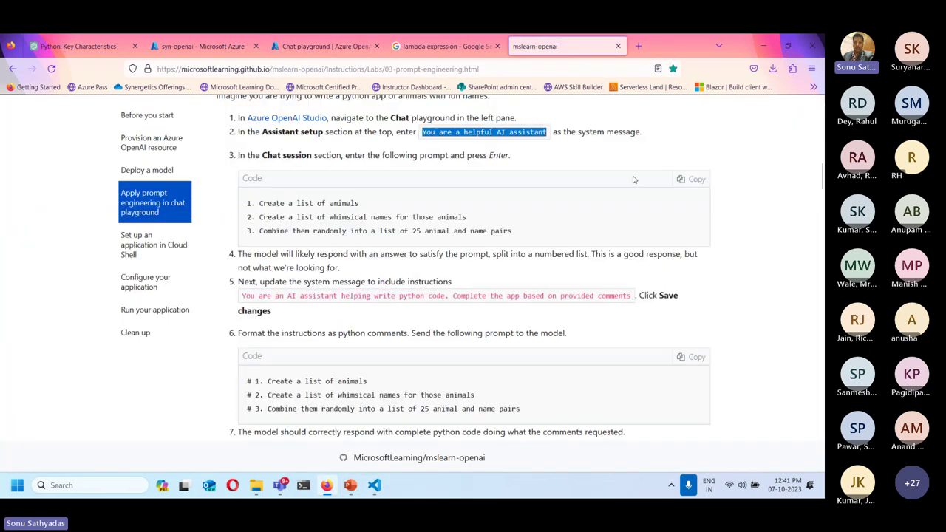
click(696, 181)
key(ctrl+c)
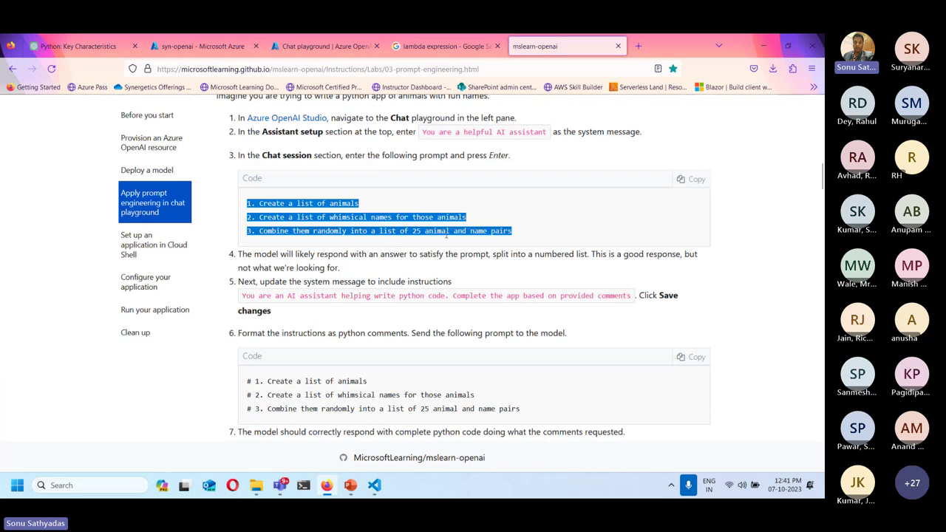
- Send the copied animal list prompt in the playground's chat session and review the reply's three sections
click(325, 46)
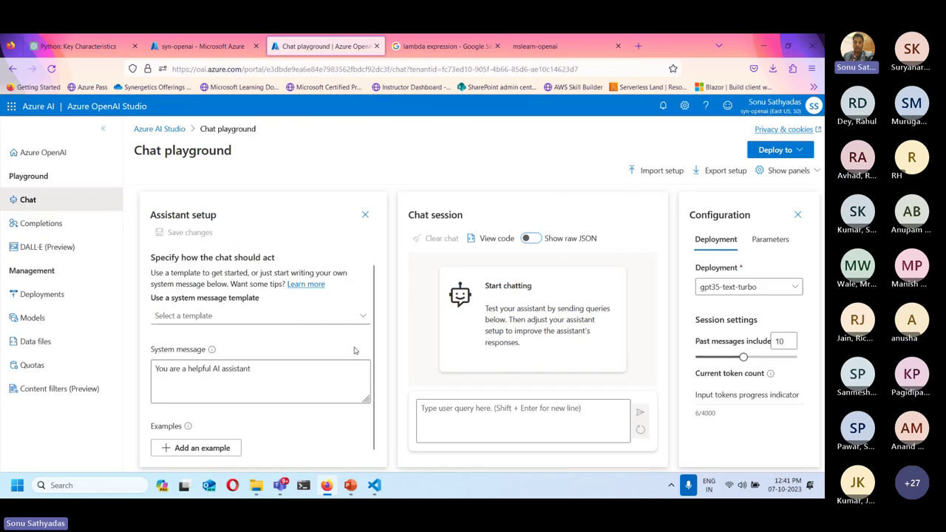
click(449, 411)
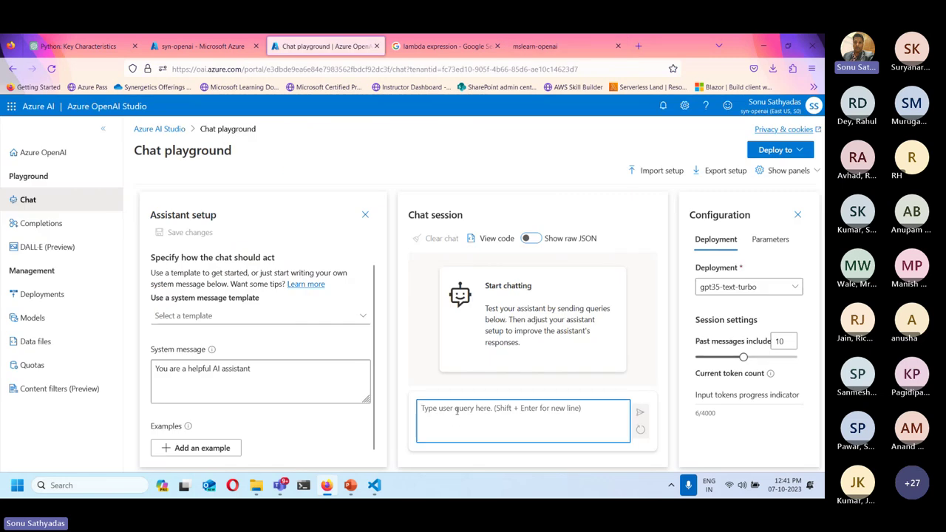
key(ctrl+v)
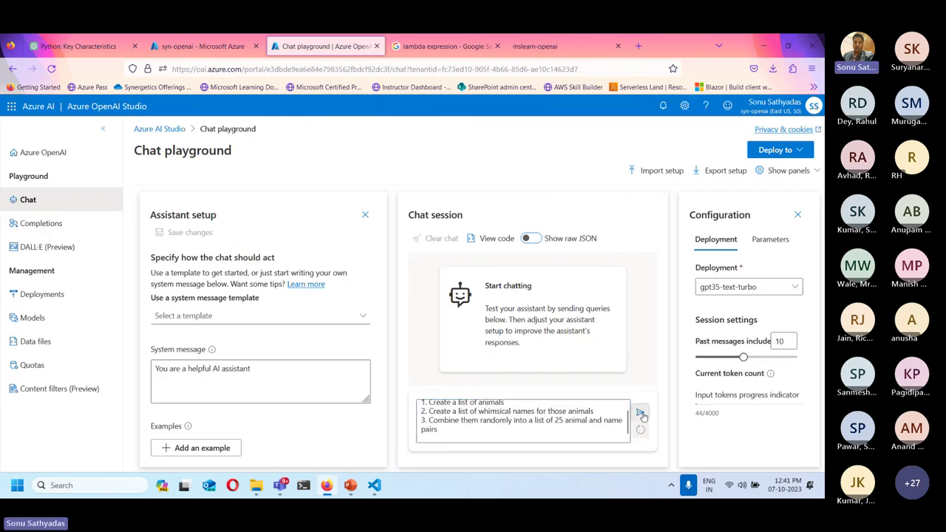
click(641, 415)
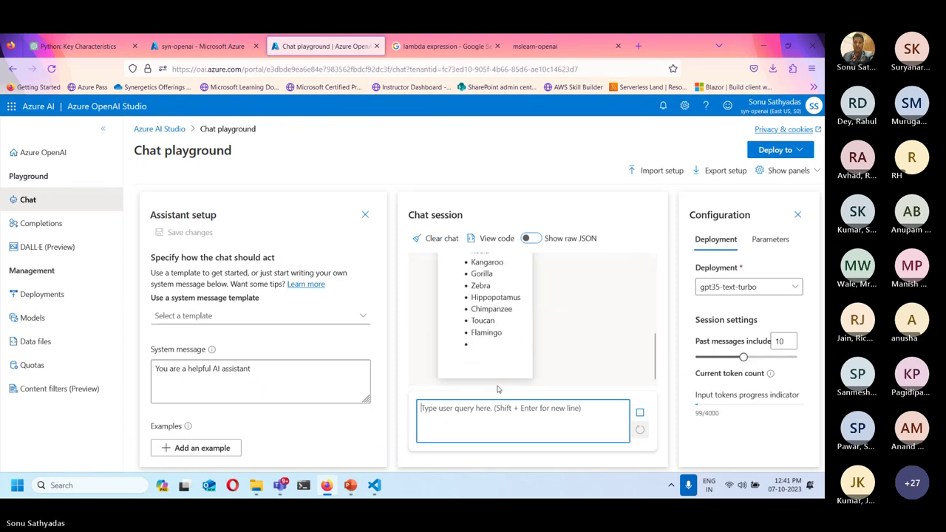
scroll(482, 347, up, 10)
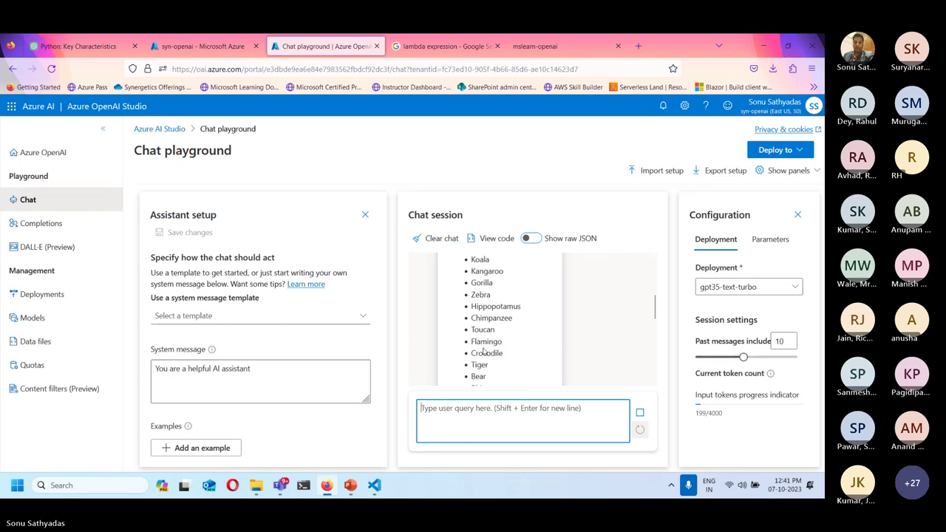
scroll(489, 372, down, 8)
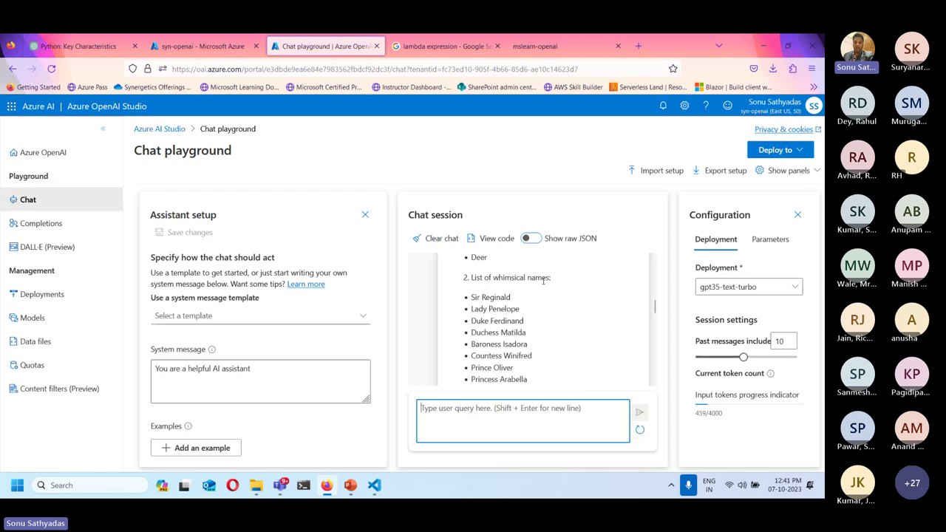
scroll(557, 316, down, 4)
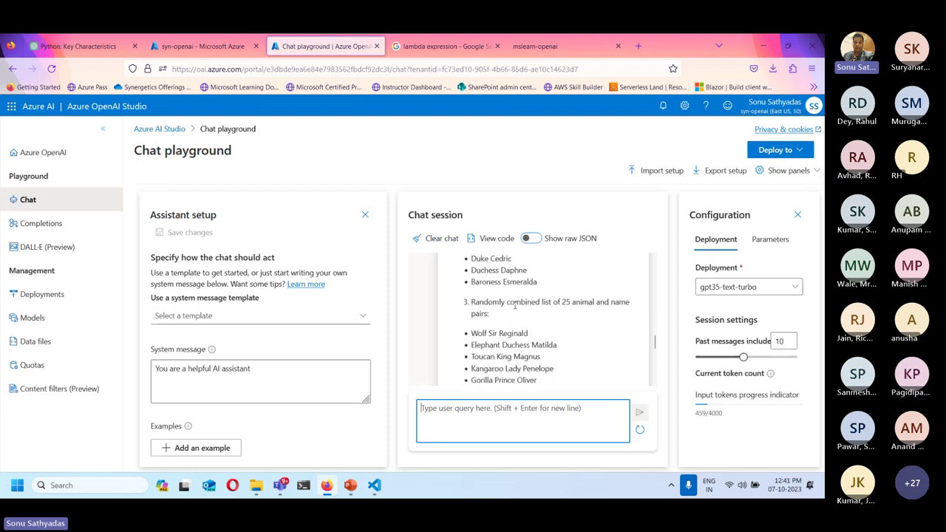
scroll(502, 360, down, 3)
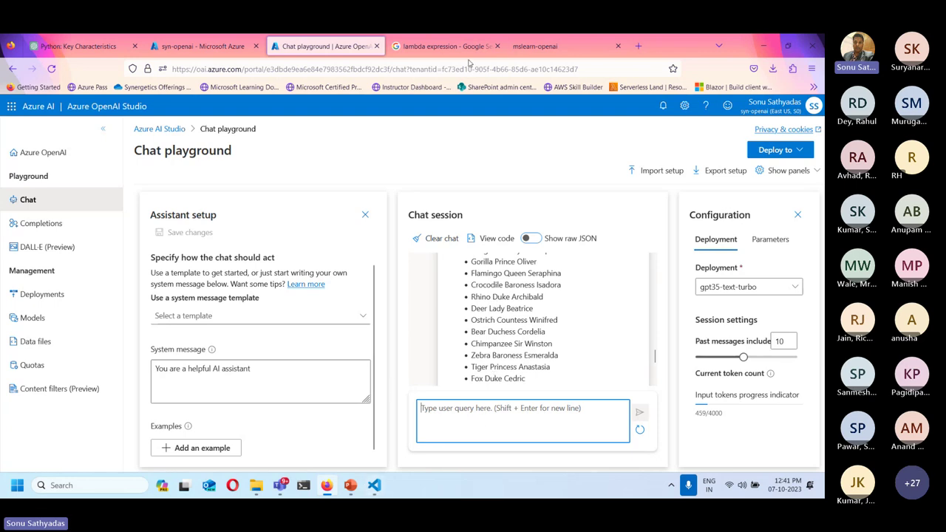
- Copy "You are an AI assistant helping write python code. Complete the app based on provided comments" from lab step 5
click(538, 46)
scroll(532, 221, down, 1)
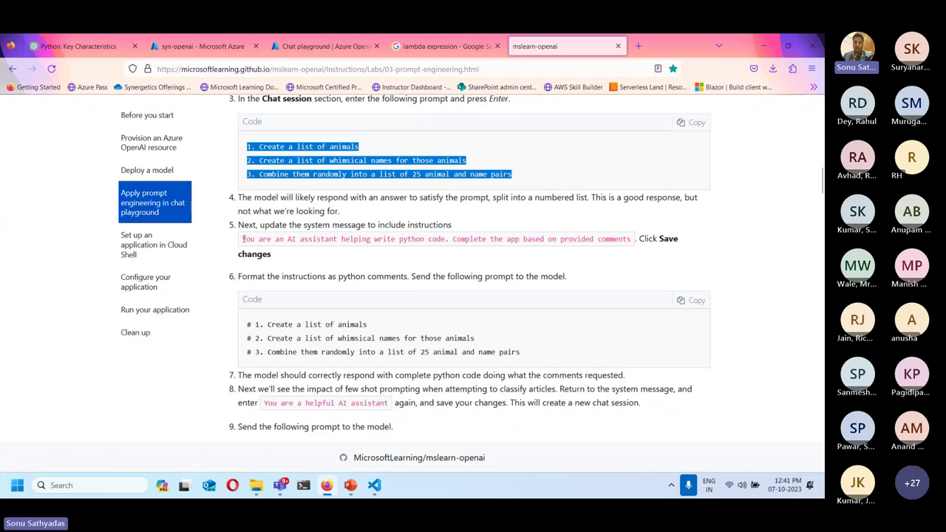
drag(243, 239, 633, 245)
key(ctrl+c)
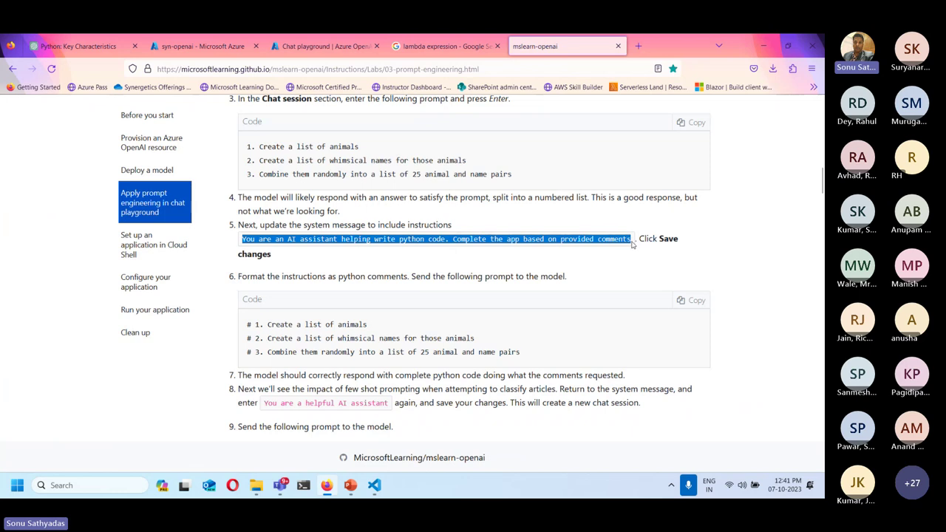
- Replace the playground's system message with the copied instruction about writing python code from provided comments
click(318, 46)
click(259, 370)
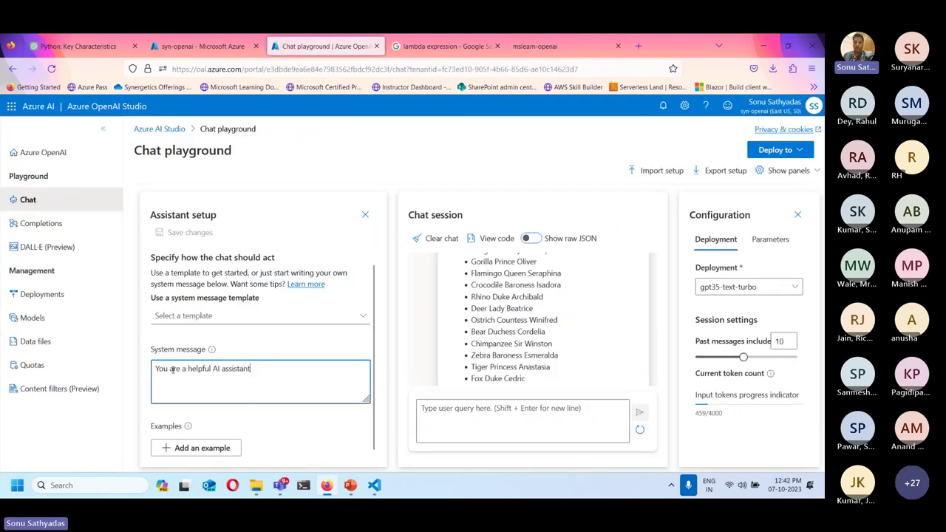
key(ctrl+a)
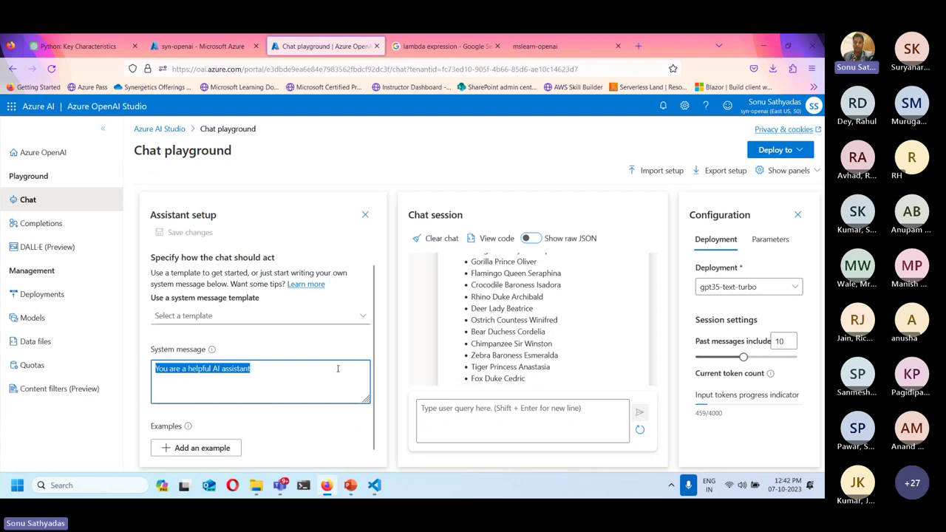
key(BackSpace)
key(ctrl+v)
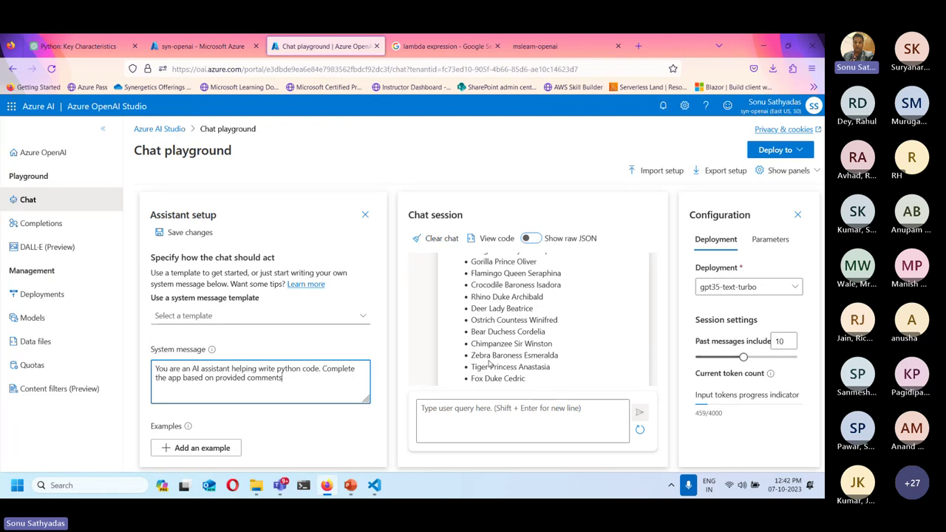
drag(284, 380, 158, 367)
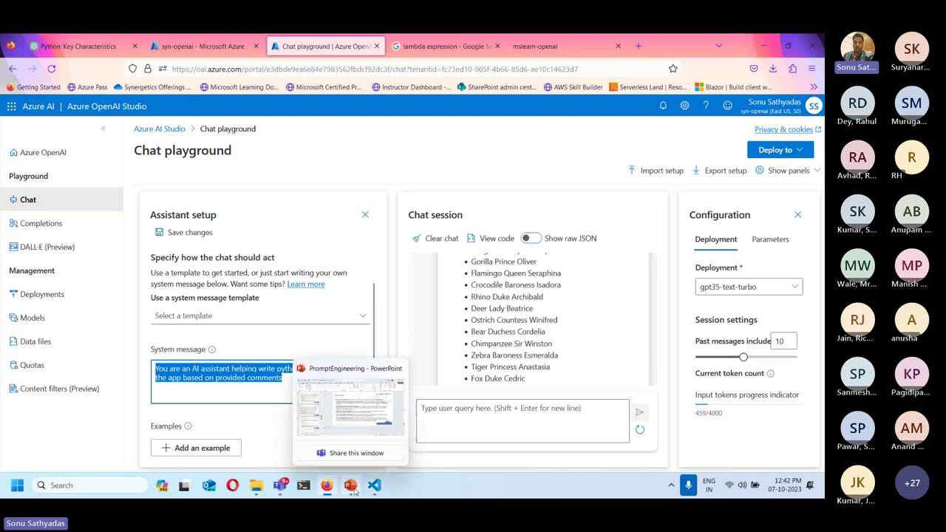
- Copy the animal list prompt formatted as Python comments from step 6 of the lab instructions
click(546, 45)
scroll(483, 201, down, 2)
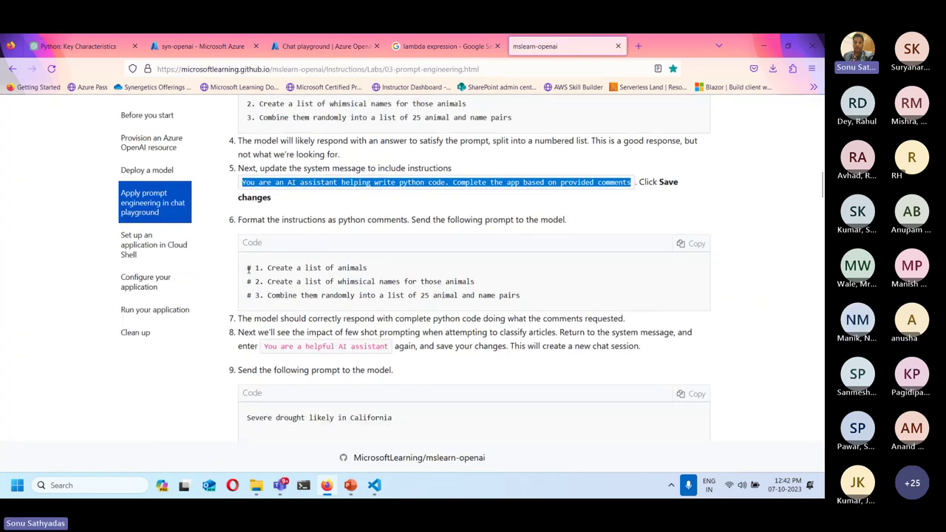
drag(249, 271, 253, 294)
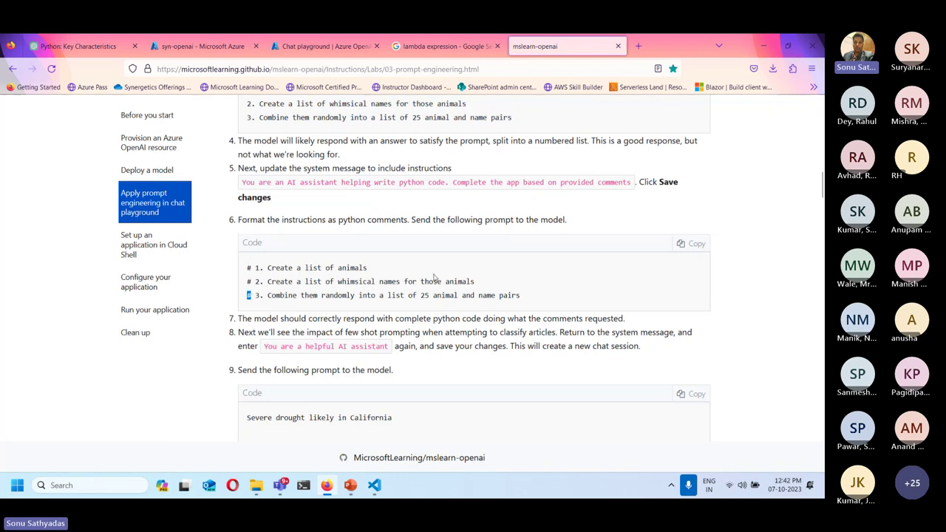
scroll(435, 277, up, 3)
scroll(606, 265, down, 3)
click(692, 248)
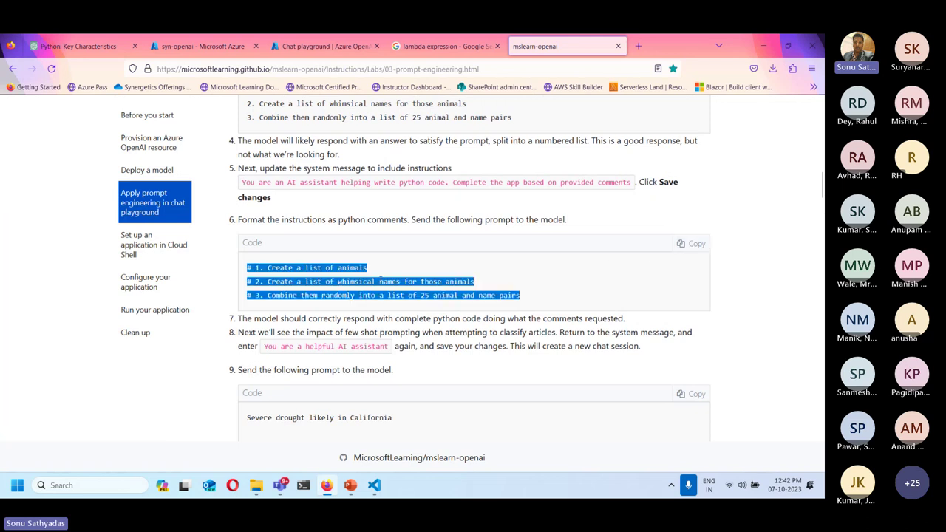
click(305, 276)
drag(268, 270, 380, 272)
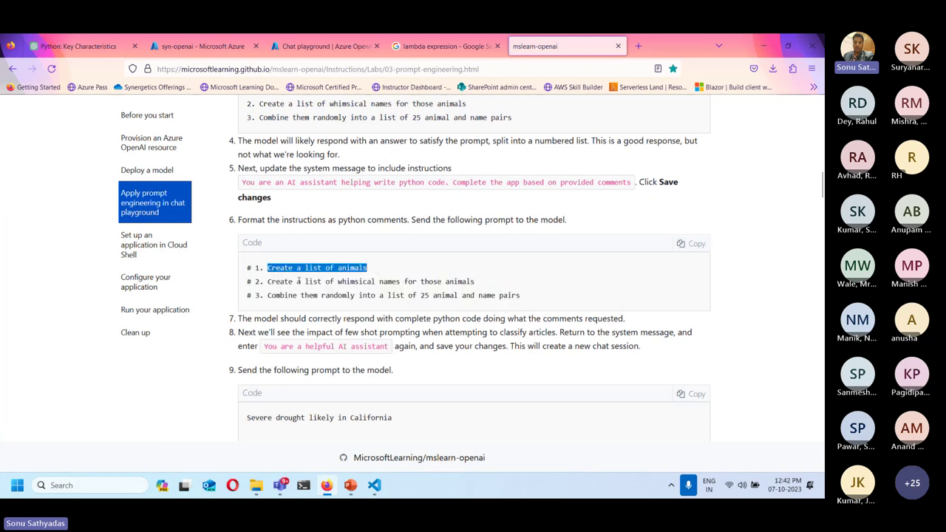
click(691, 244)
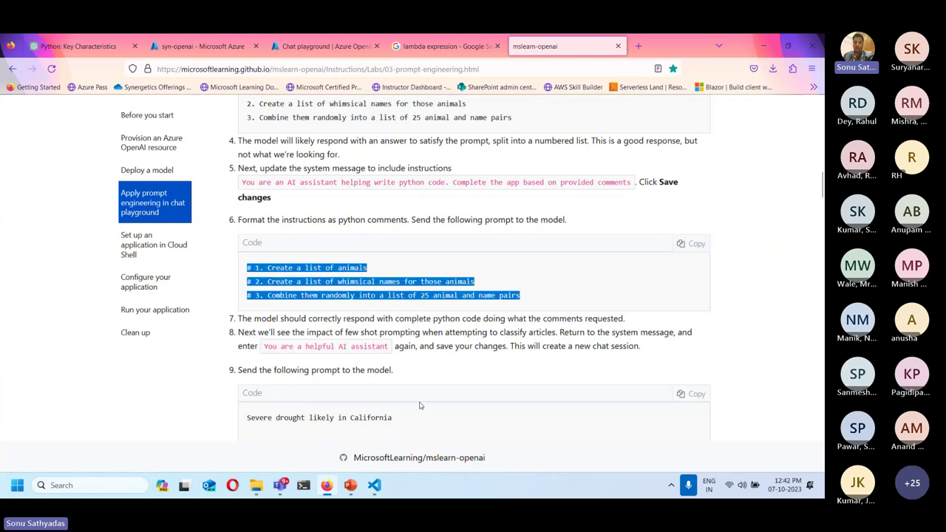
- Send the copied animal list prompt formatted as Python comments in the playground's chat session
click(292, 47)
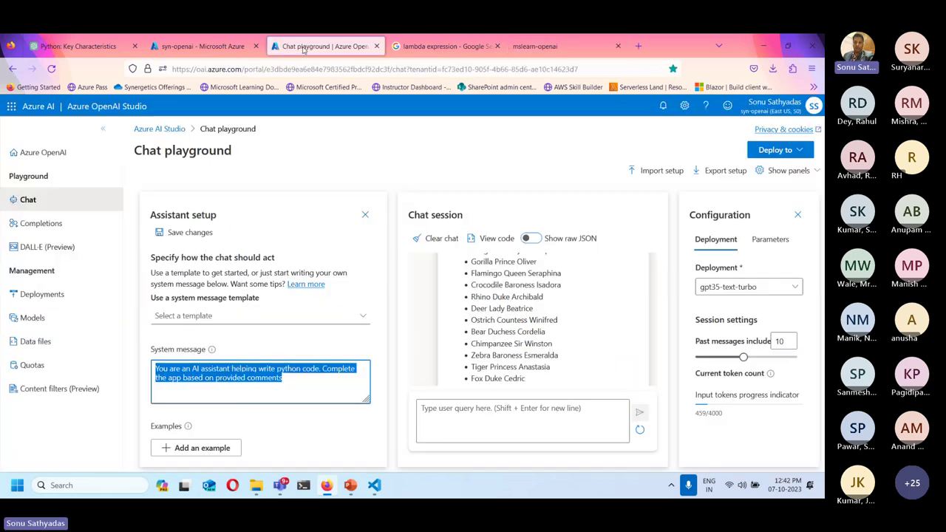
click(483, 416)
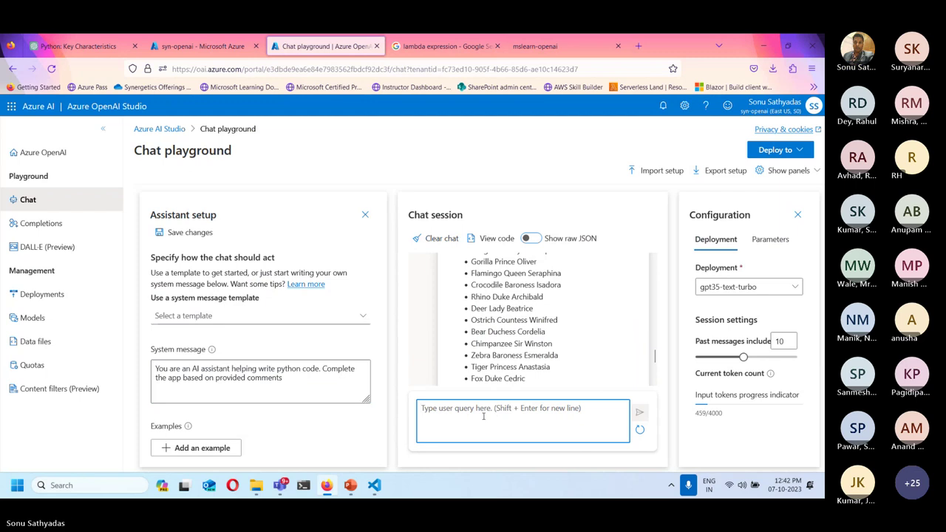
key(ctrl+v)
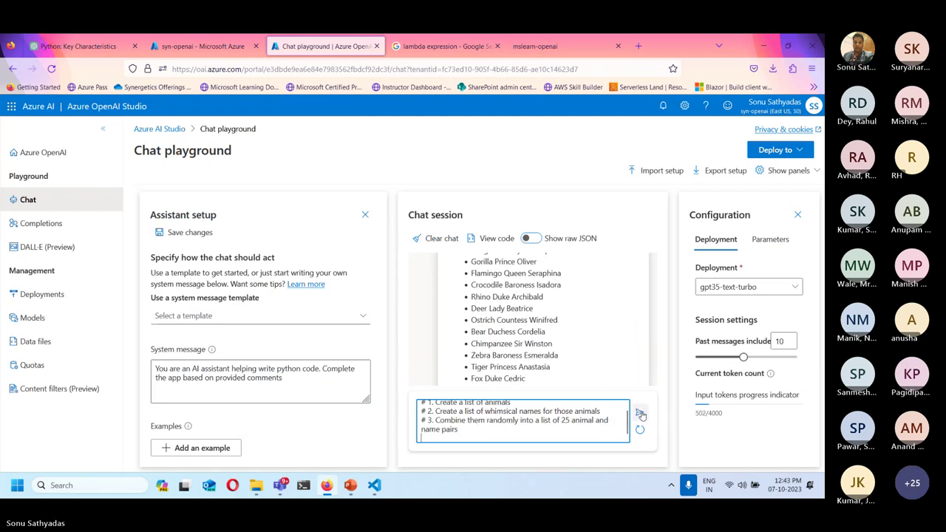
click(640, 413)
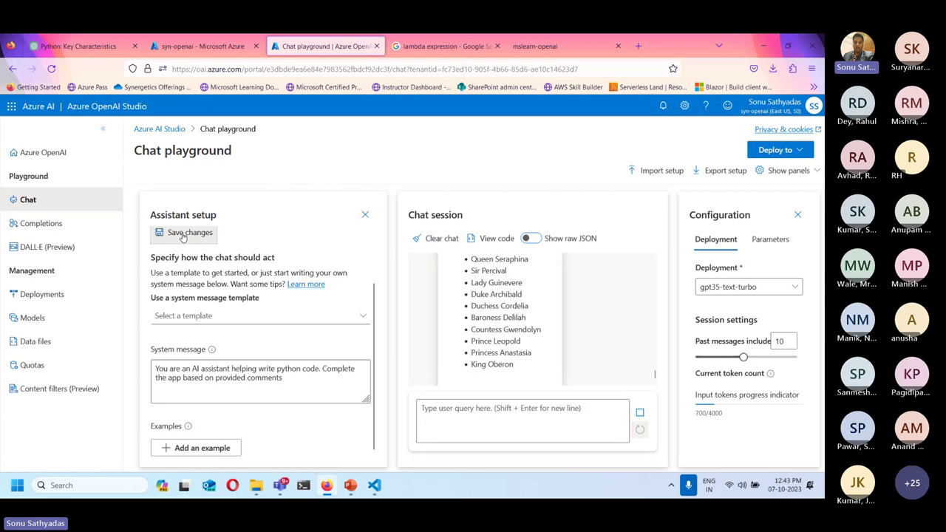
- Save the updated system message in the assistant setup and clear the current chat history
click(183, 234)
click(408, 331)
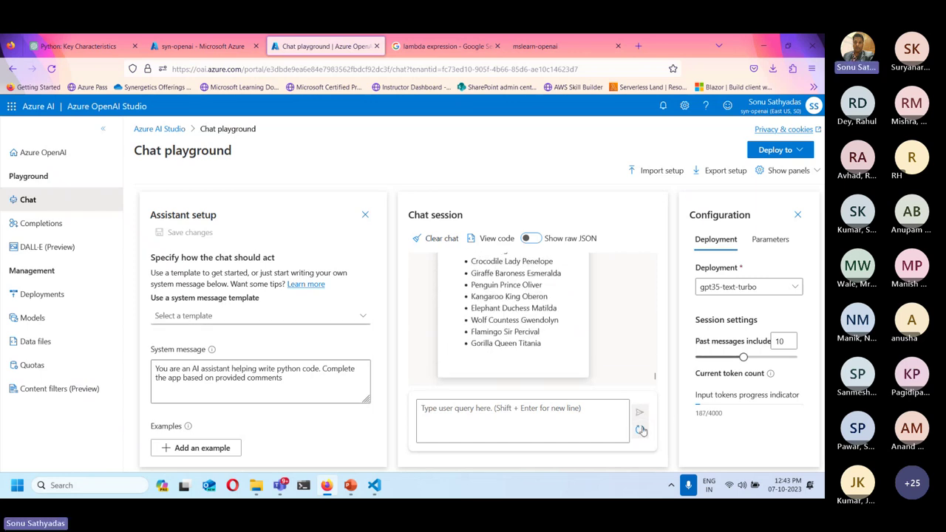
click(341, 381)
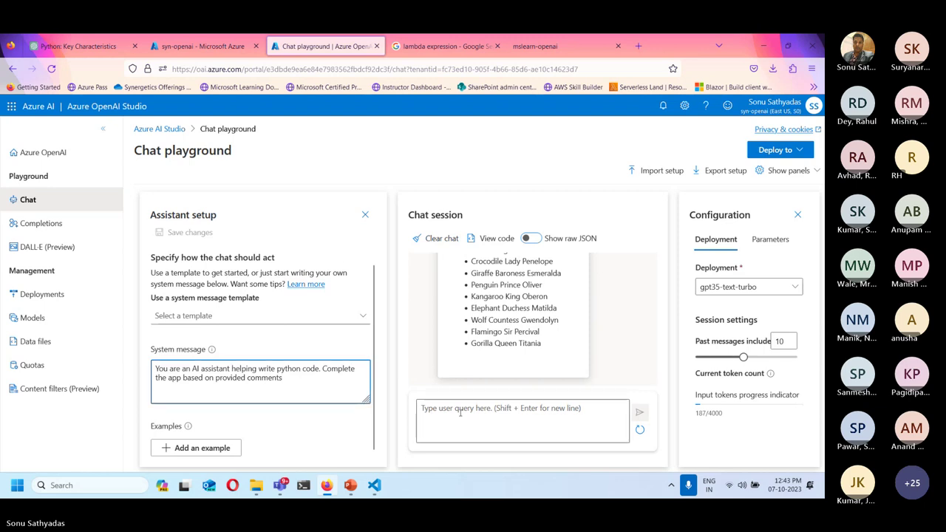
click(448, 240)
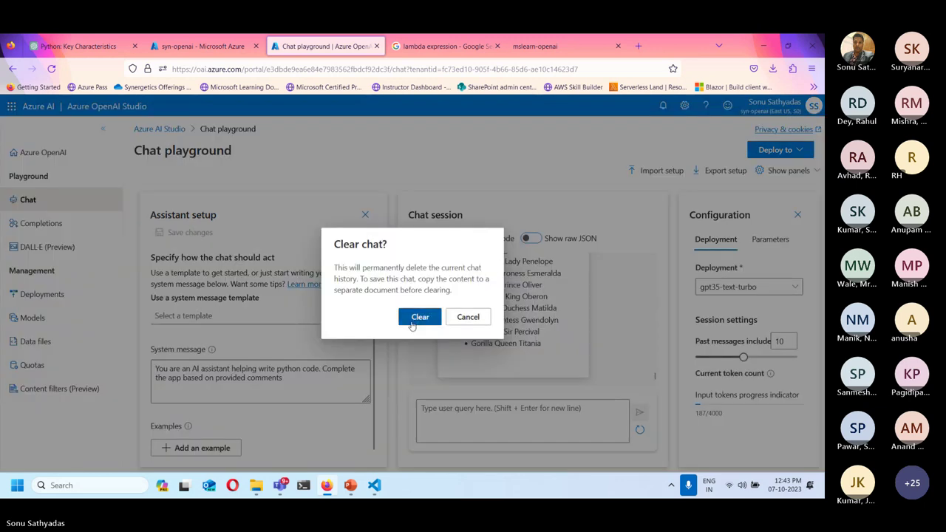
click(419, 317)
- Add a period at the end of the system message and save the change to the assistant setup
click(307, 380)
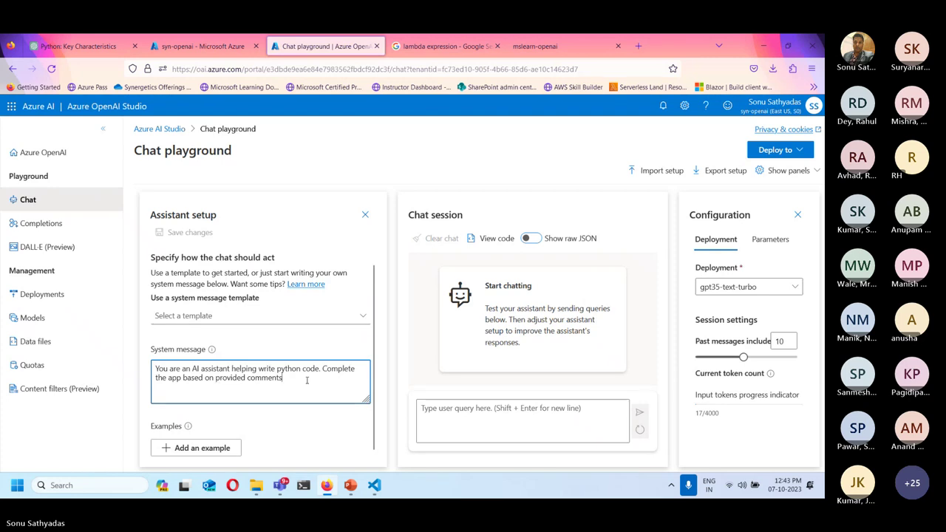
text(.)
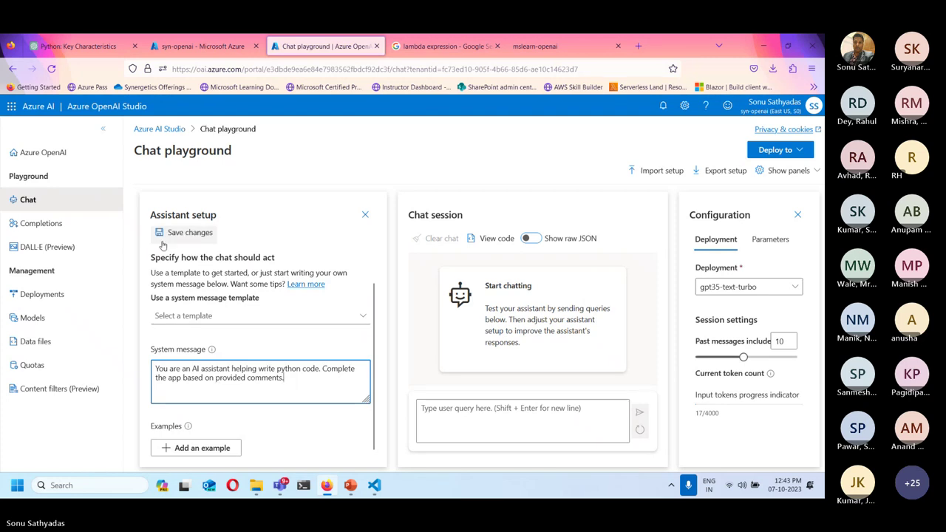
click(185, 232)
click(412, 333)
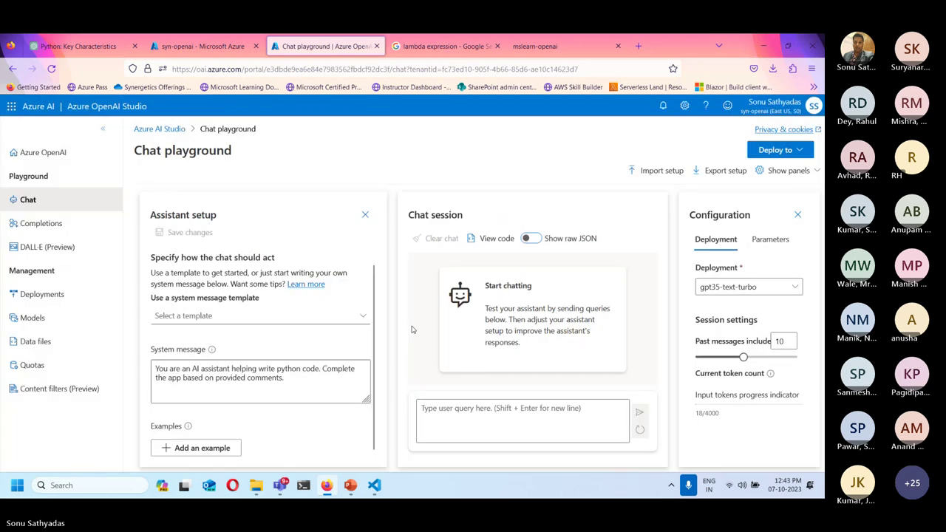
- Submit the Python-comment animal list prompt again in the cleared chat session
click(469, 408)
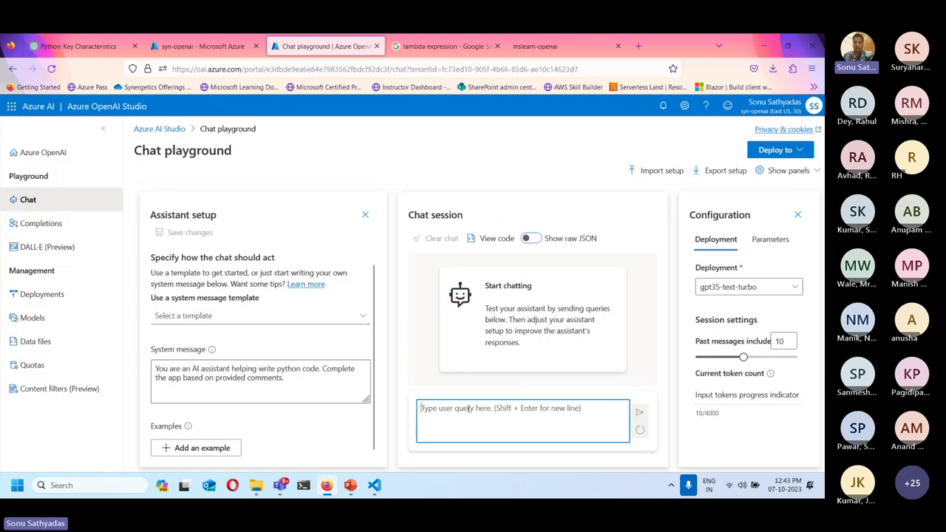
key(ctrl+v)
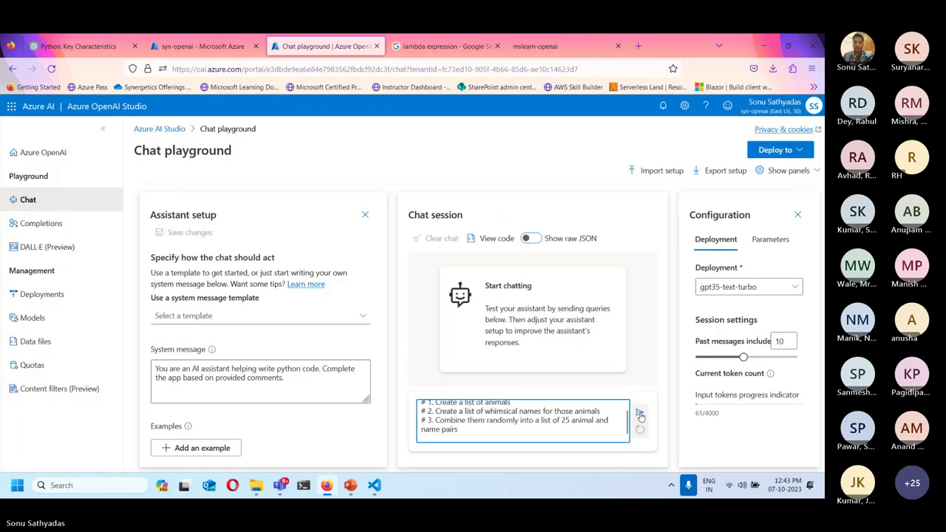
click(640, 414)
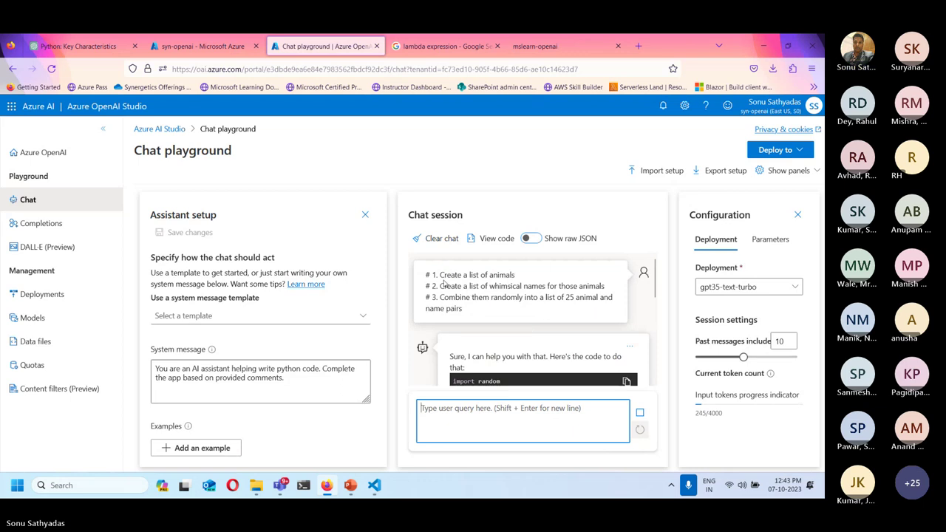
- Examine the three commented instructions in the sent prompt alongside the system message's "helping write python code" wording
drag(428, 275, 555, 297)
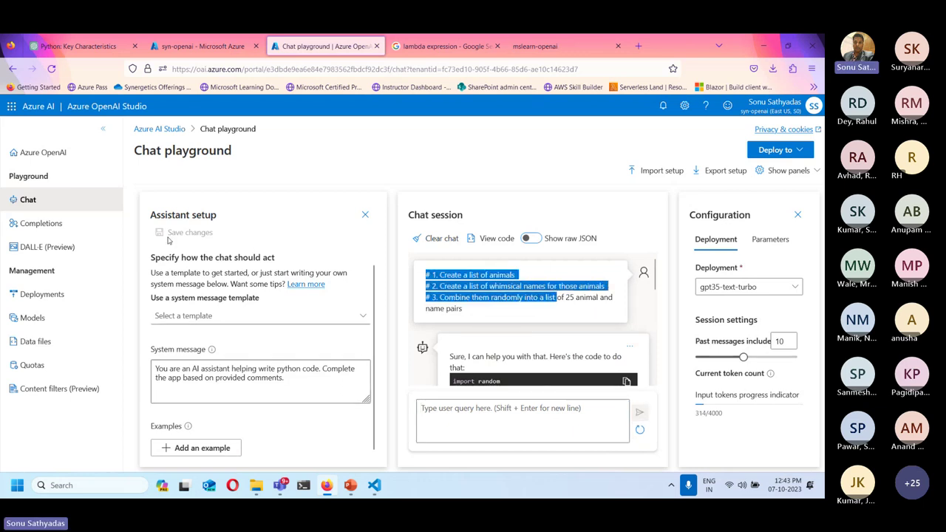
click(164, 368)
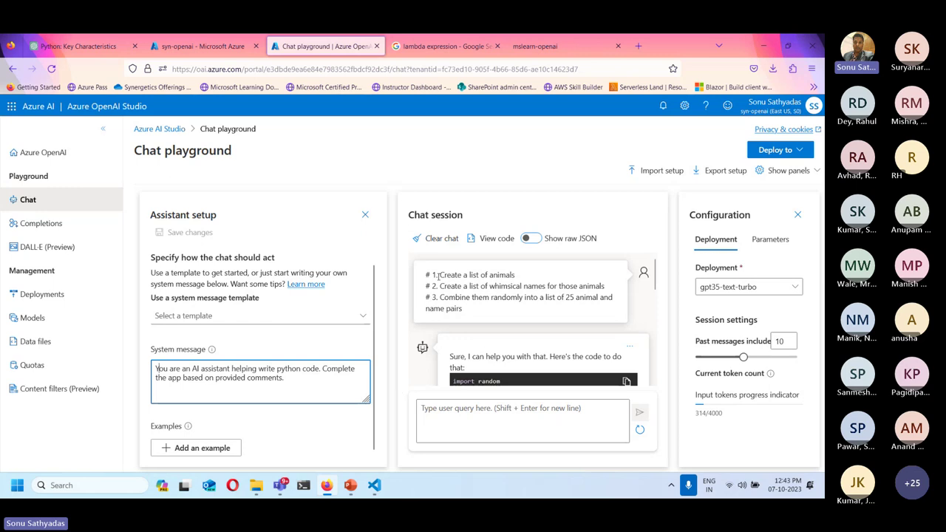
drag(438, 274, 518, 275)
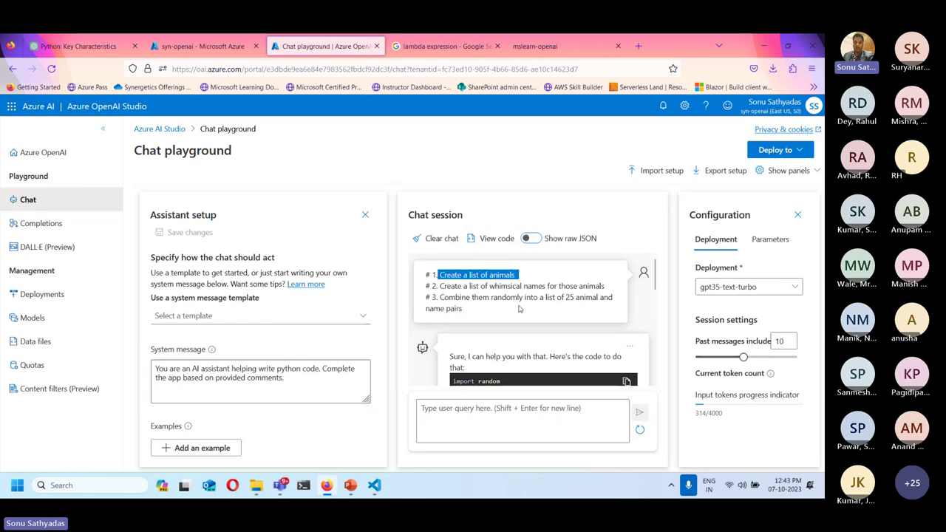
drag(444, 287, 590, 288)
drag(442, 296, 637, 303)
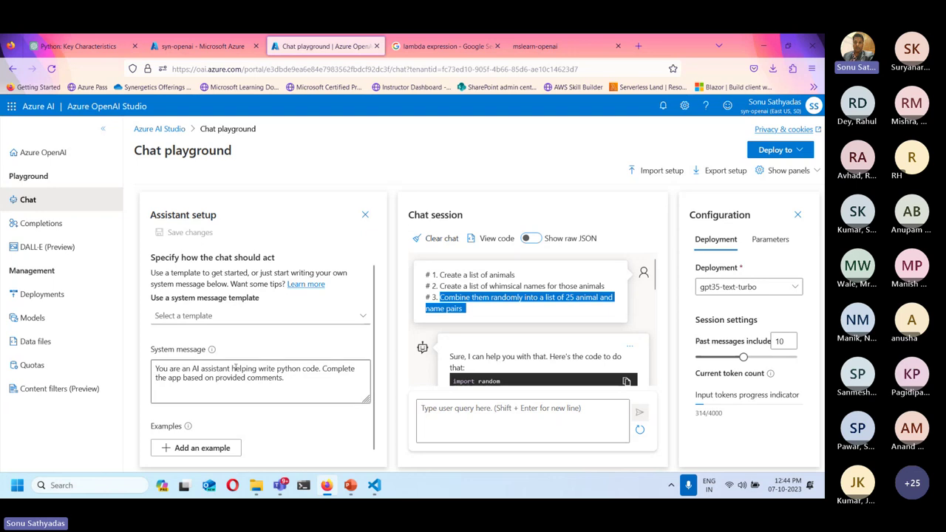
click(235, 367)
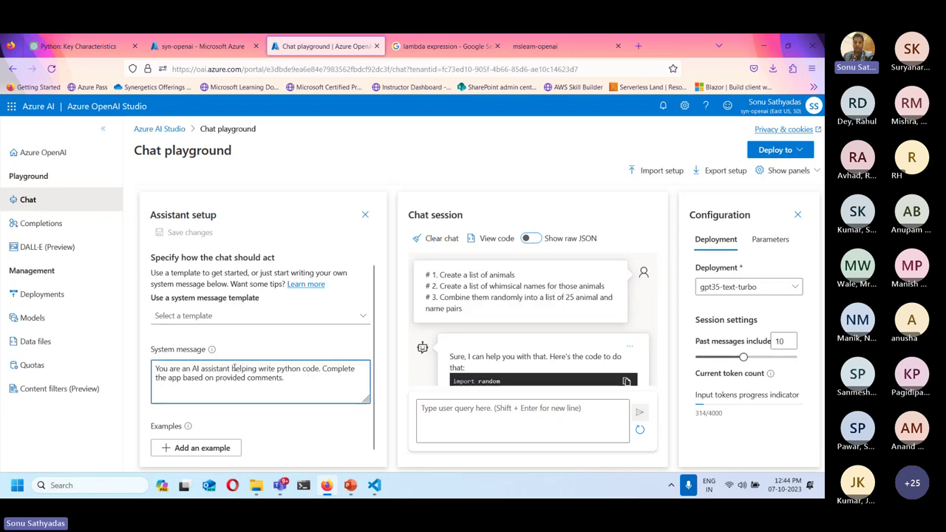
drag(232, 369, 322, 368)
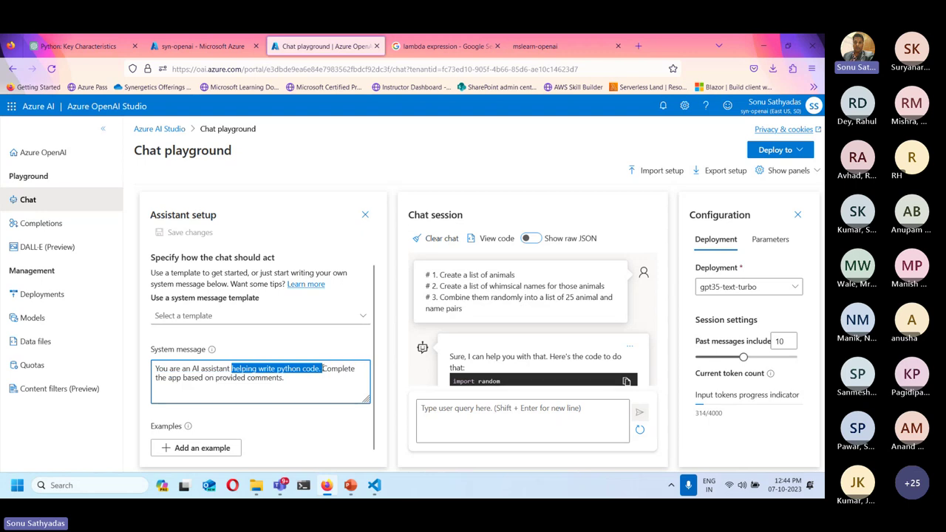
- Review the generated Python code for the animal list, the whimsical names and the random pairing loop, plus its closing explanation
scroll(500, 286, down, 3)
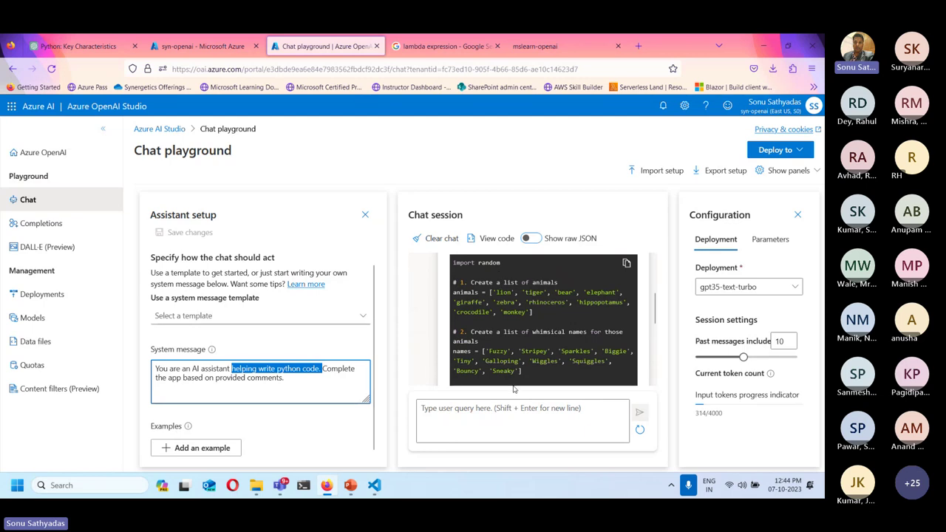
double_click(462, 292)
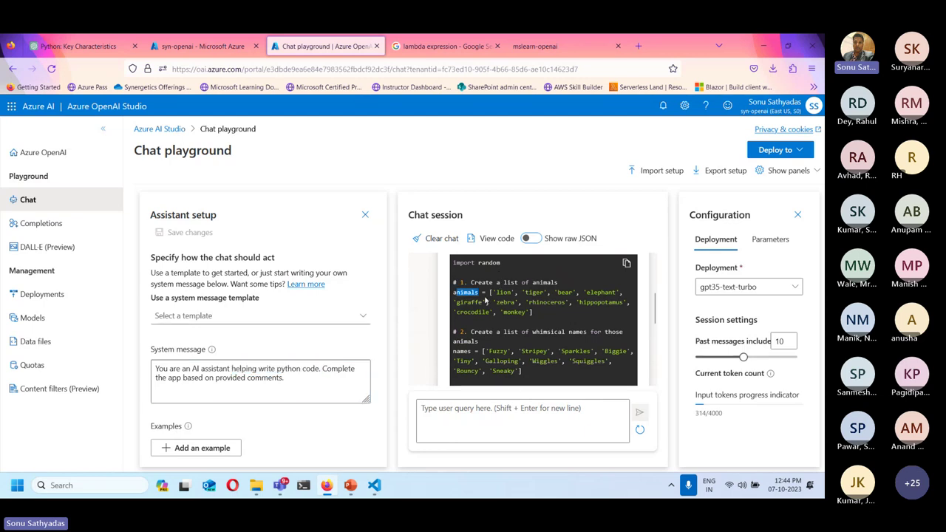
drag(484, 299, 538, 312)
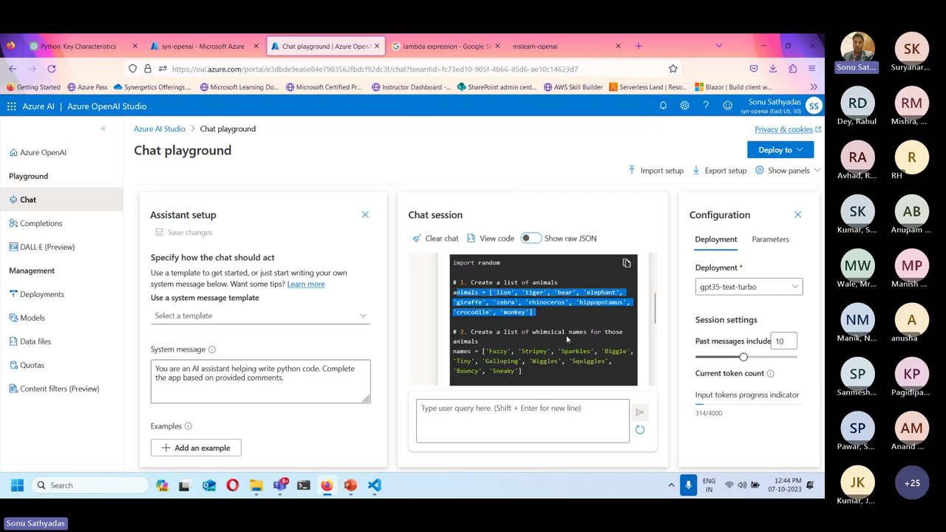
scroll(560, 340, down, 4)
scroll(532, 326, up, 2)
drag(463, 292, 529, 312)
scroll(528, 313, down, 2)
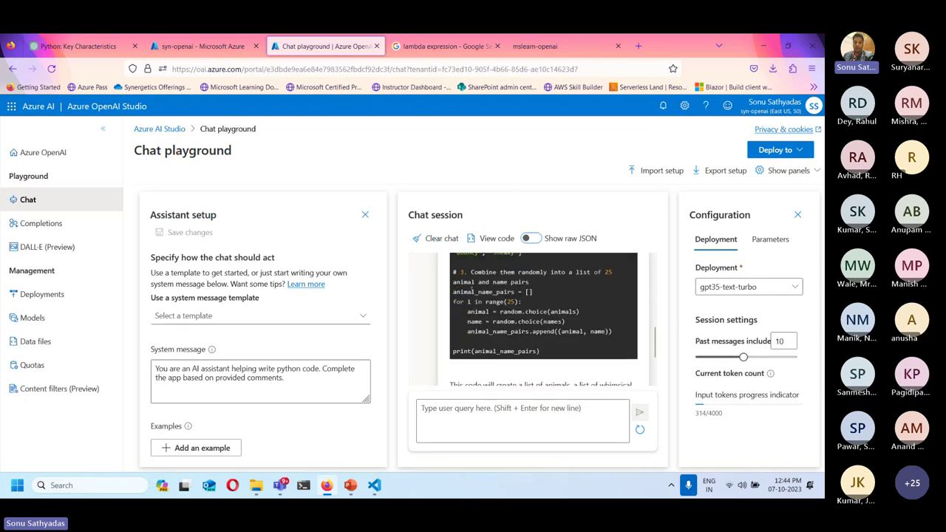
drag(467, 282, 512, 332)
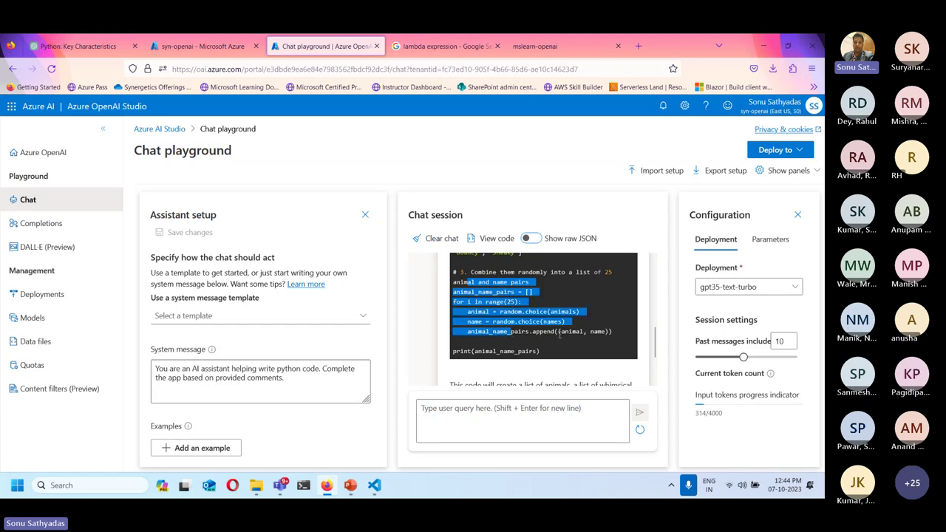
scroll(582, 335, down, 1)
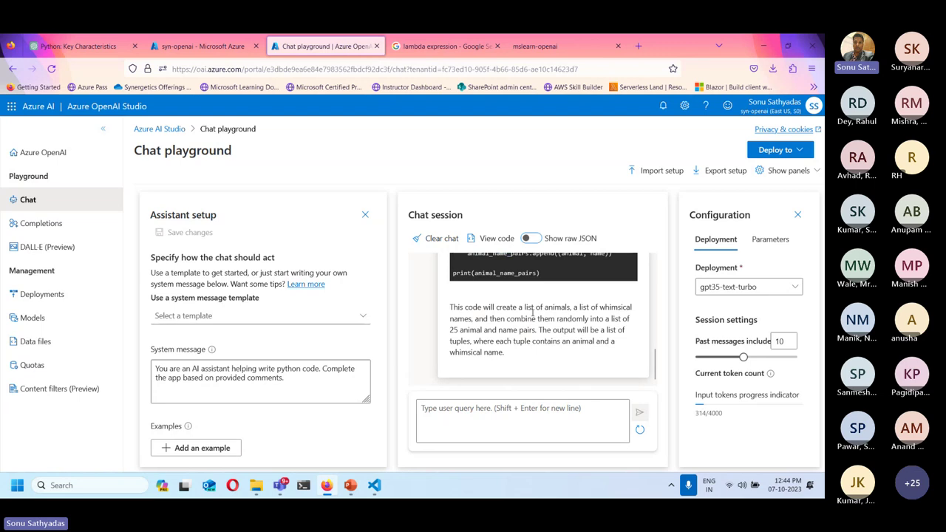
- Compare the commented prompt and the full system message with the end of the model's reply
scroll(520, 330, up, 5)
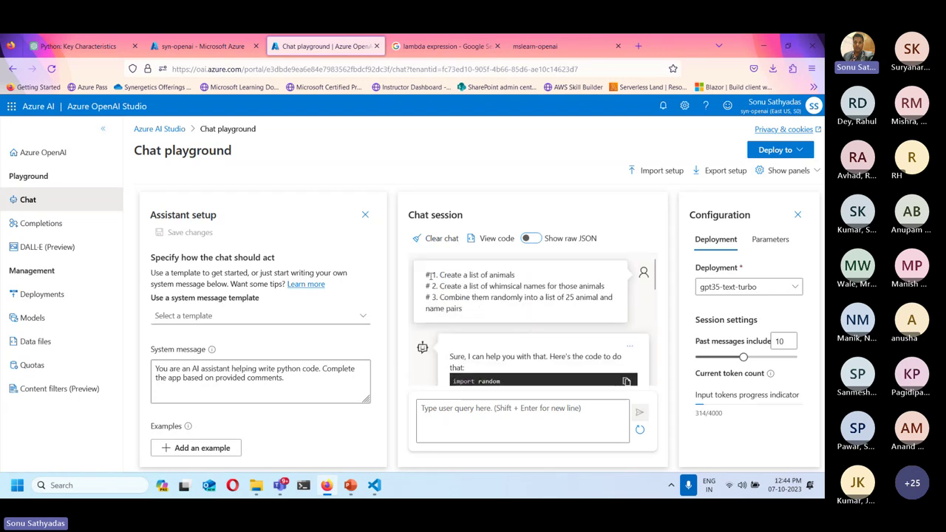
drag(431, 274, 548, 308)
click(334, 367)
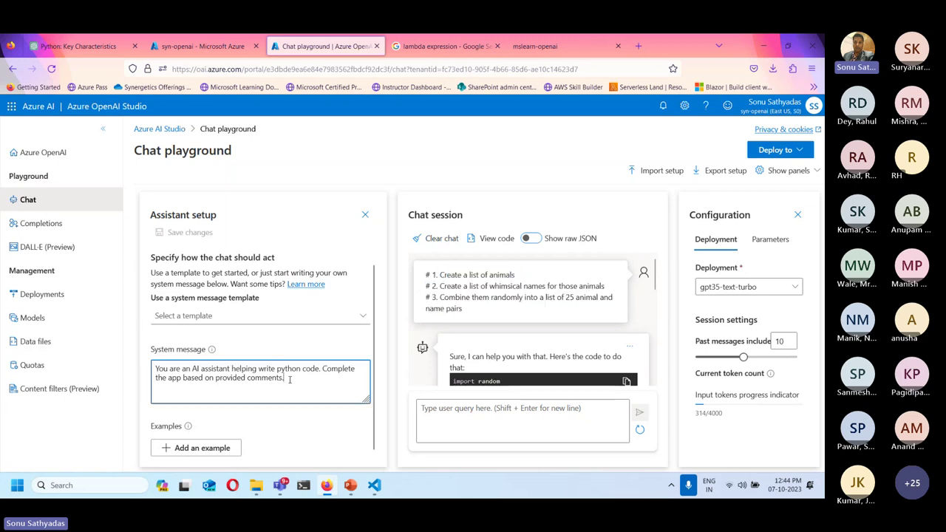
drag(155, 372, 306, 385)
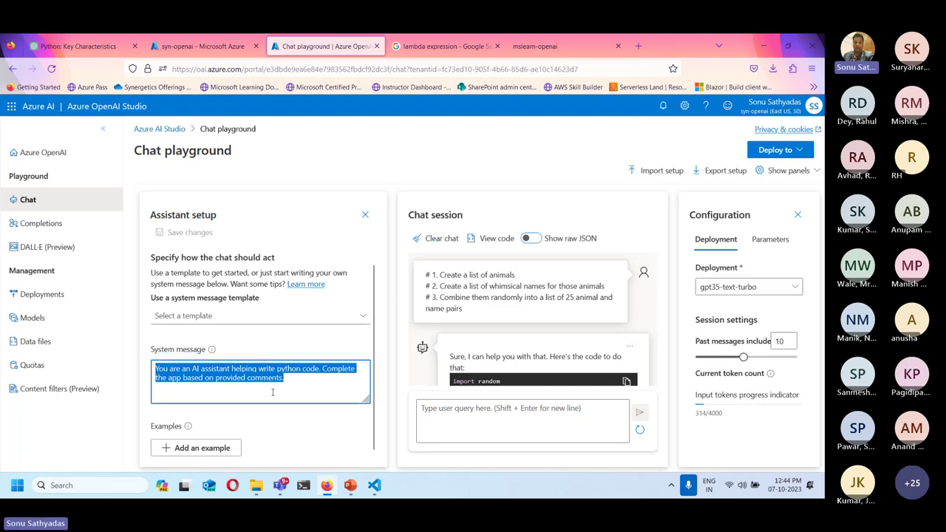
drag(159, 349, 220, 353)
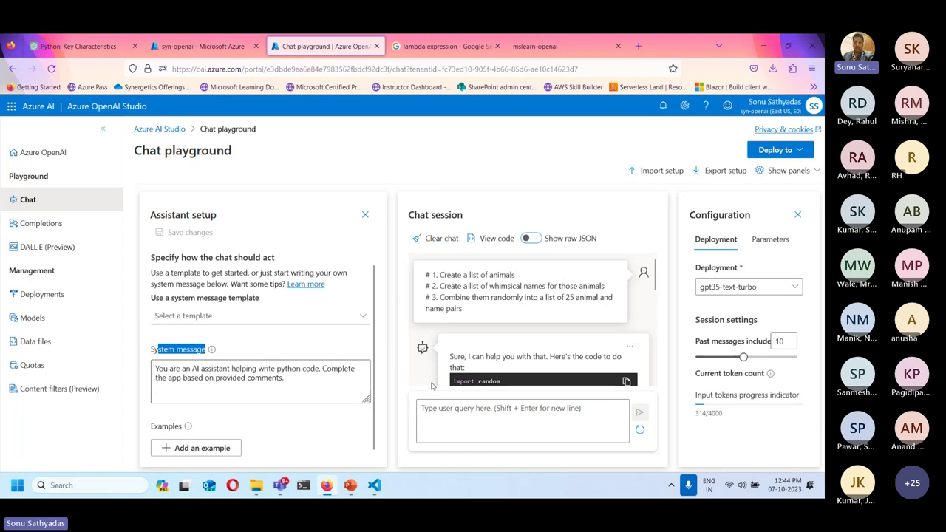
drag(547, 298, 553, 308)
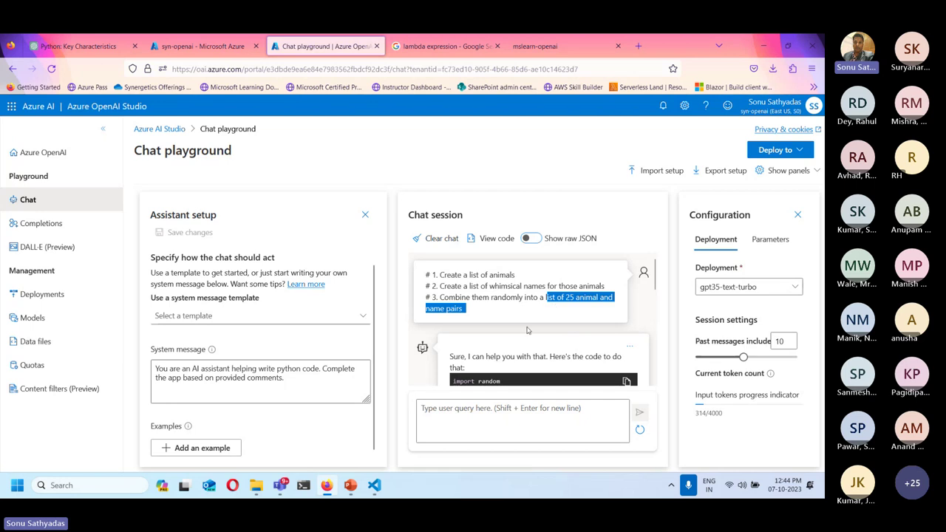
scroll(529, 325, down, 5)
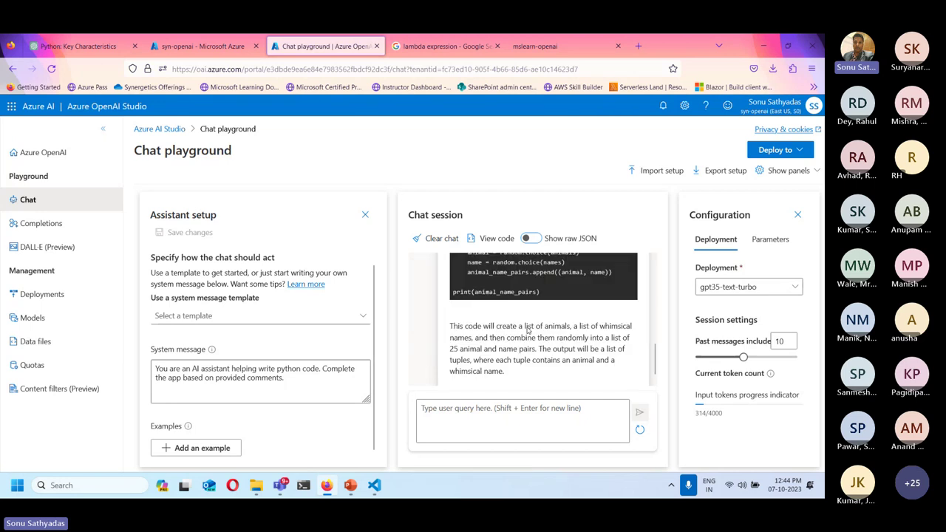
- Switch to the PromptEngineering presentation in PowerPoint, present it from the Best Practices slide and go to "Prompt Engineer: Skills and Role"
click(328, 484)
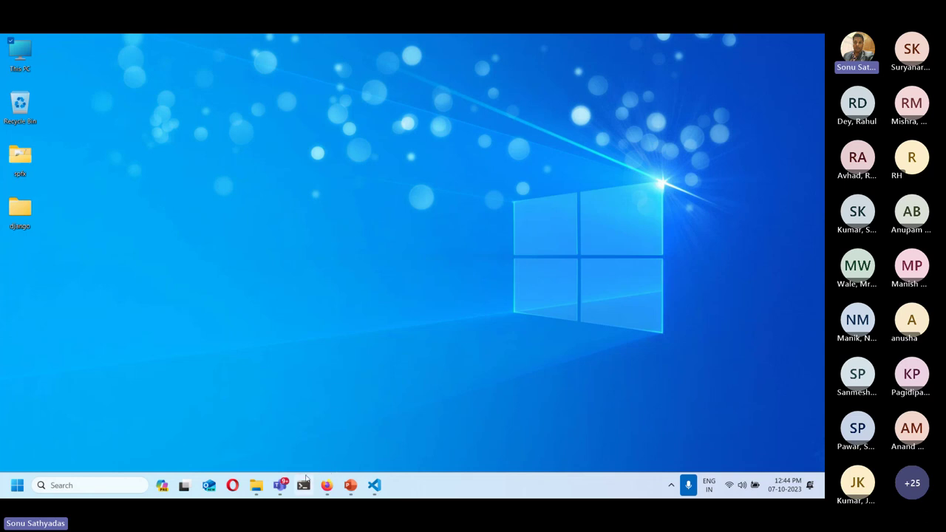
click(351, 487)
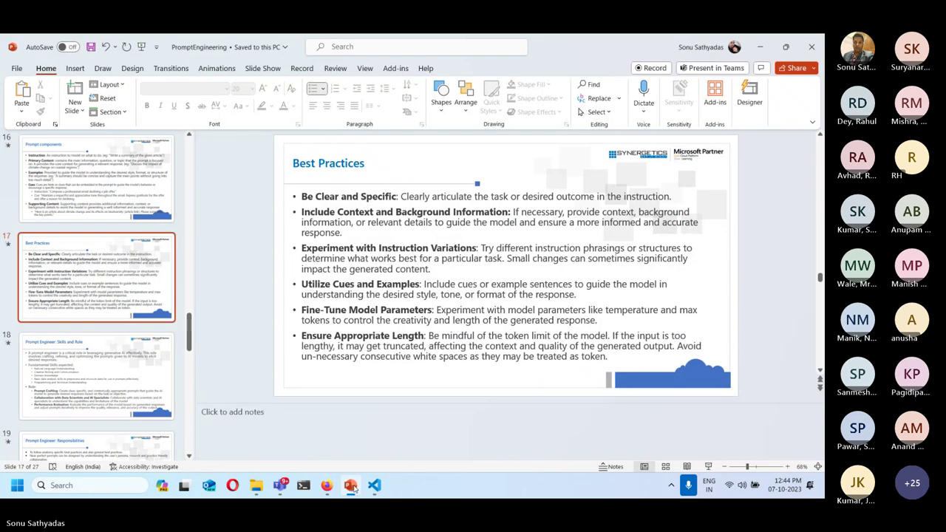
click(708, 467)
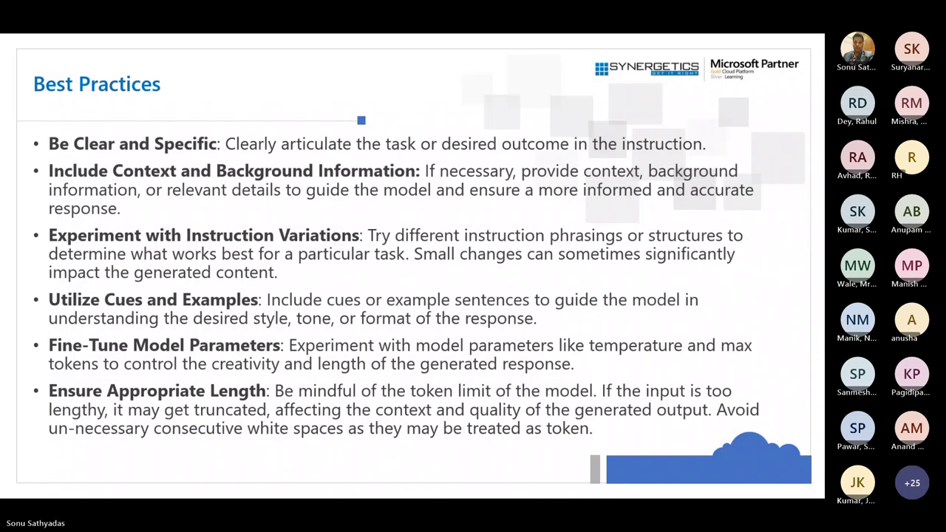
key(Left)
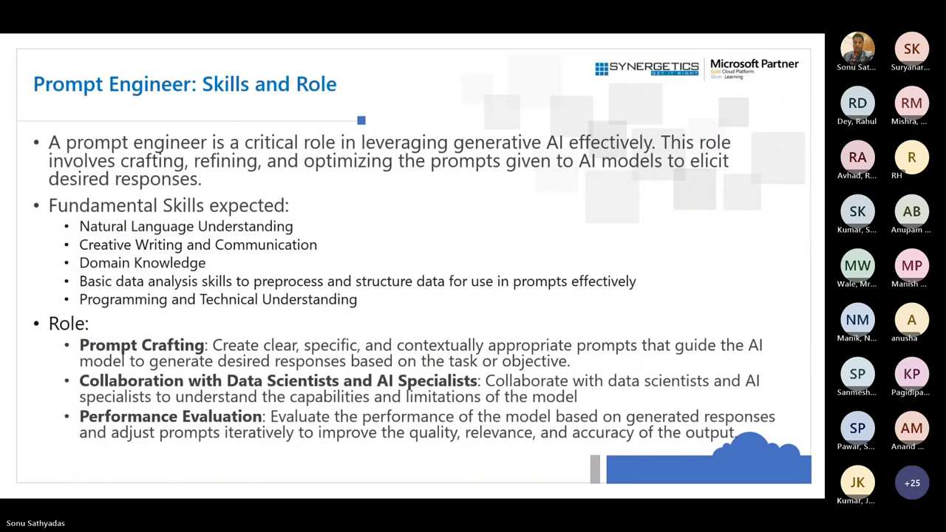